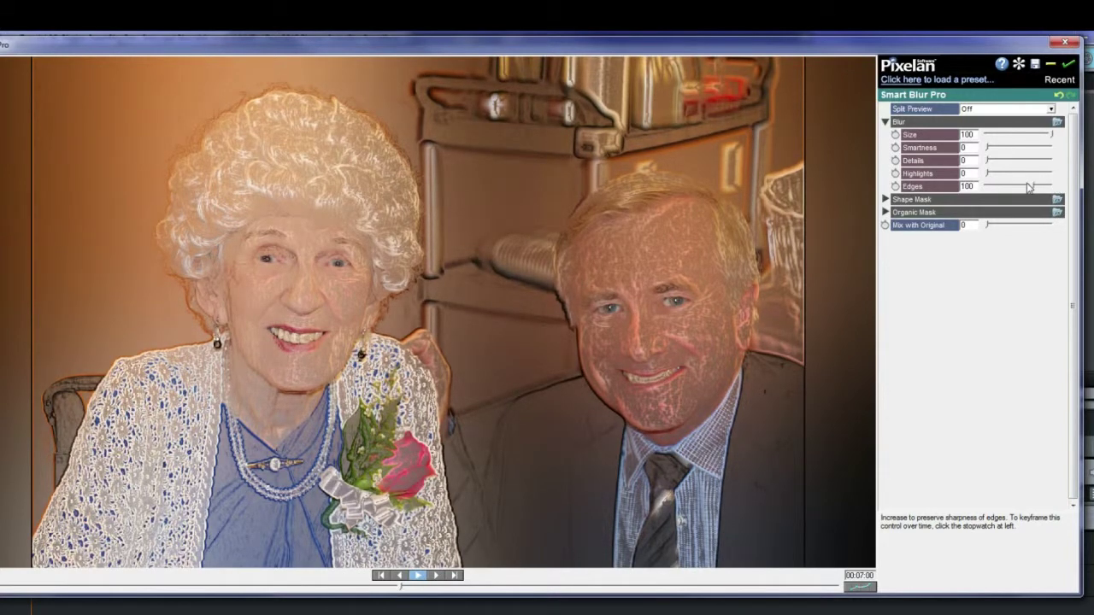
Set the blur's Edges to 0, try Smartness at 27, and return Smartness to 0
drag(983, 149, 985, 186)
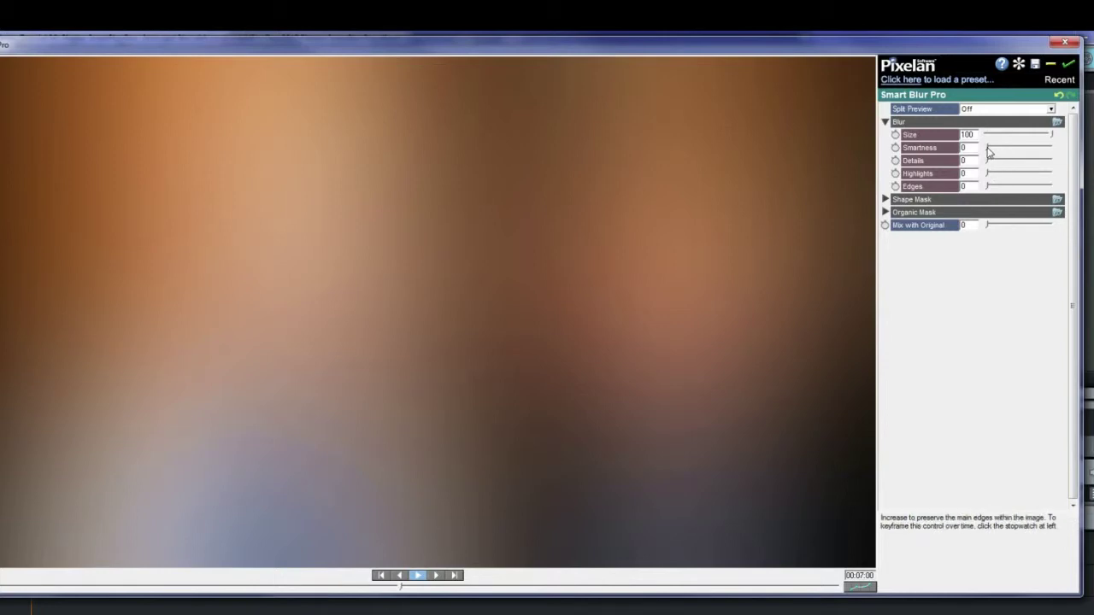
drag(994, 147, 1004, 148)
mouse_move(987, 186)
mouse_down()
mouse_move(1037, 194)
mouse_move(988, 187)
mouse_up()
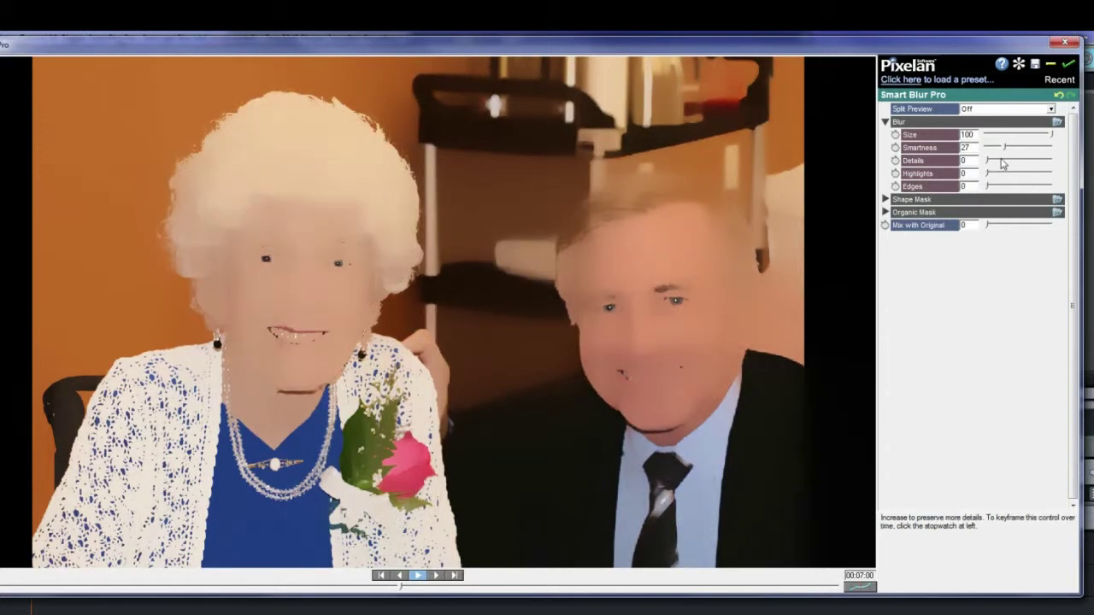
drag(1004, 148, 986, 150)
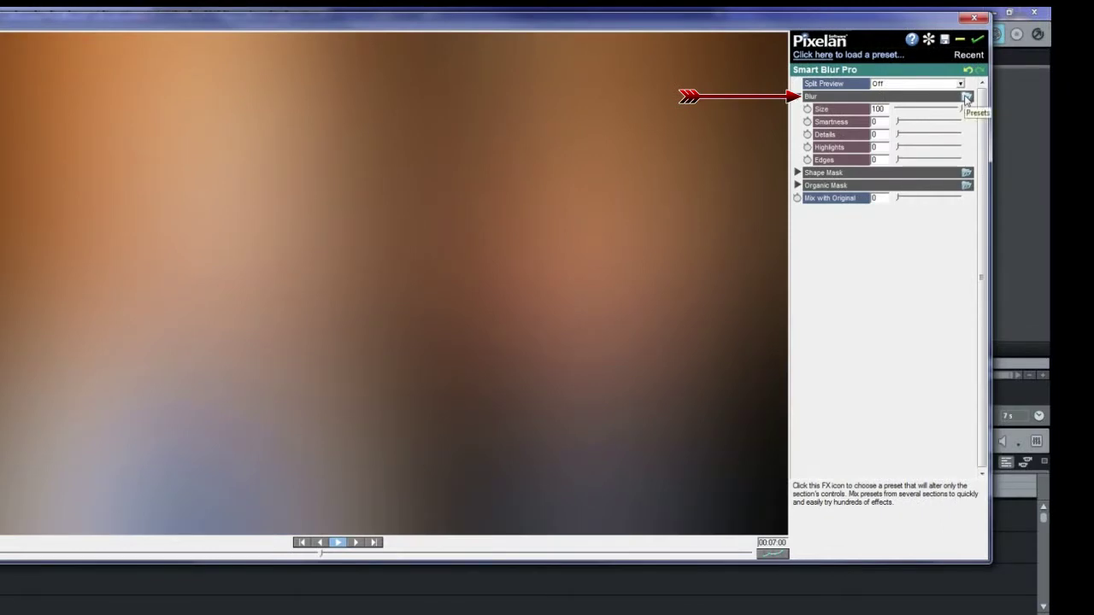
Apply the Strong 6 preset to the Blur section and preview other blur presets without changing it
click(966, 99)
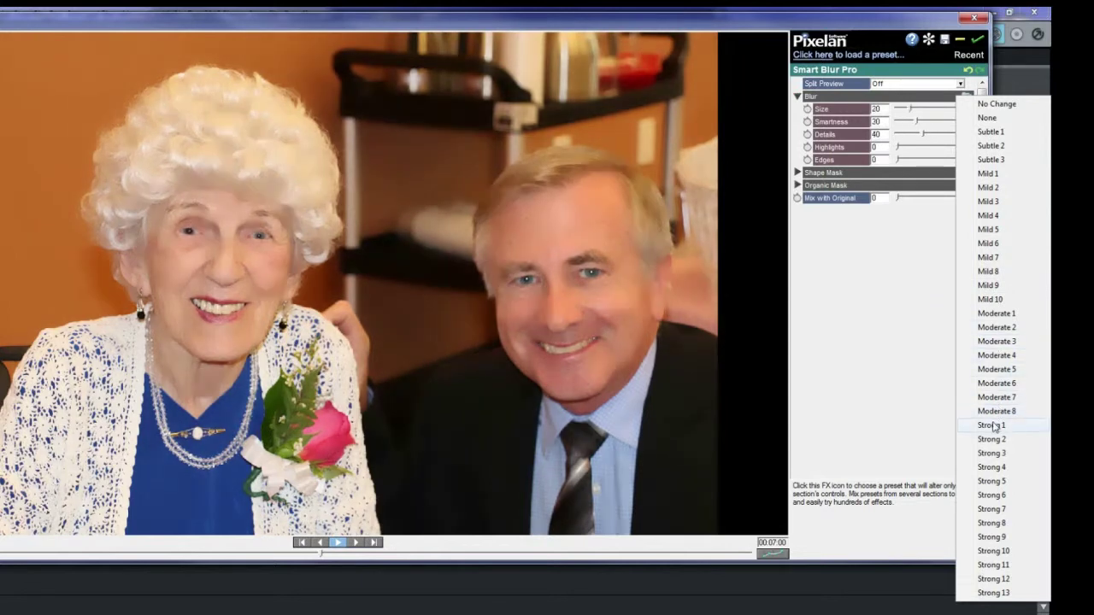
click(992, 494)
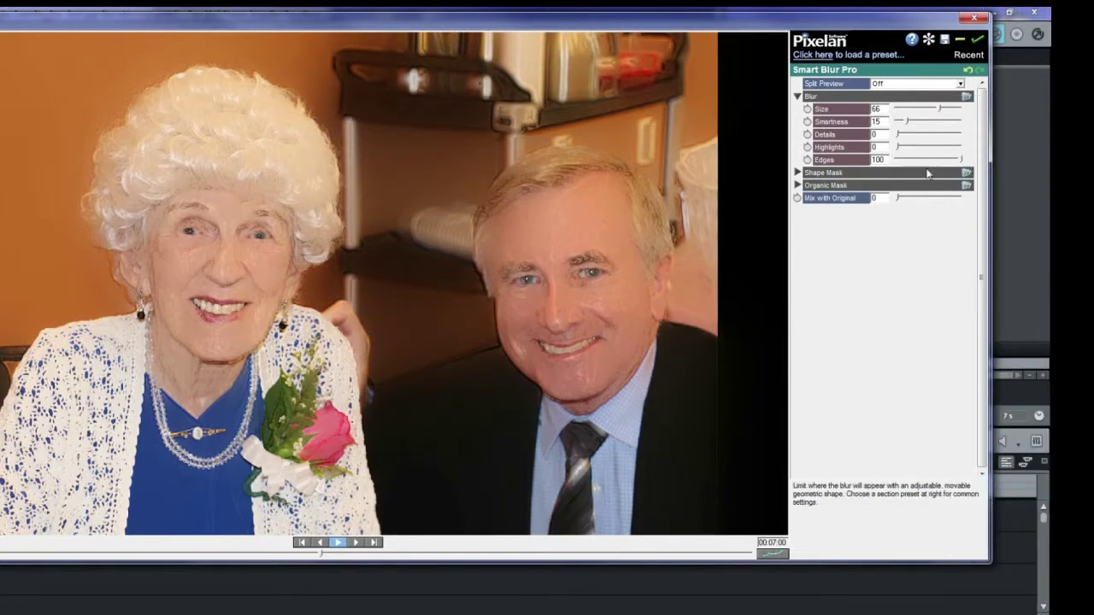
click(966, 97)
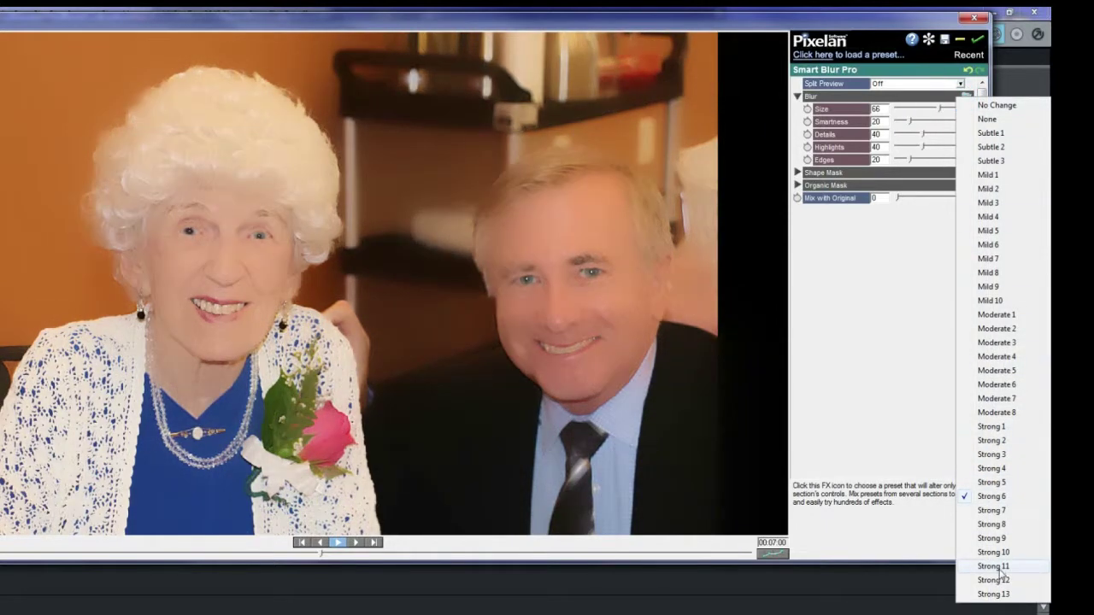
click(987, 106)
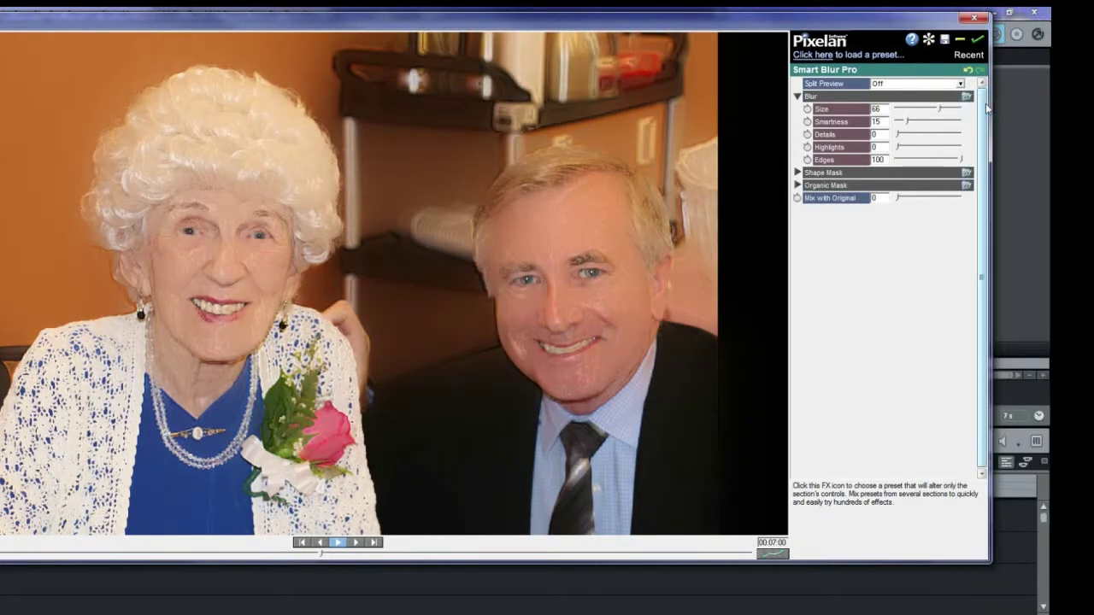
Clear the blur settings with the None preset and set the blur Size to 100
click(966, 98)
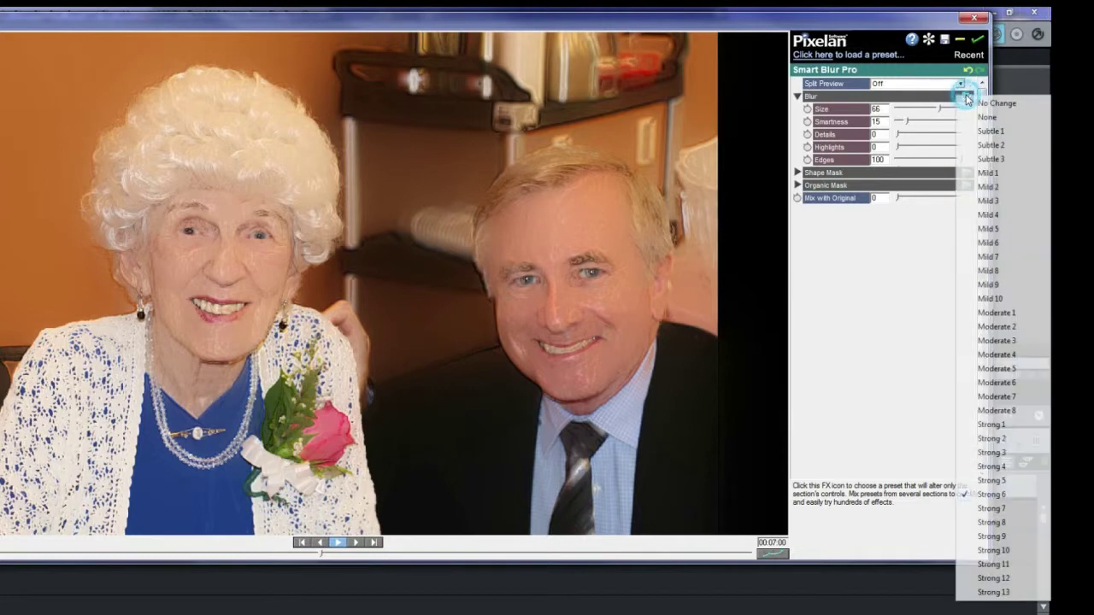
click(984, 117)
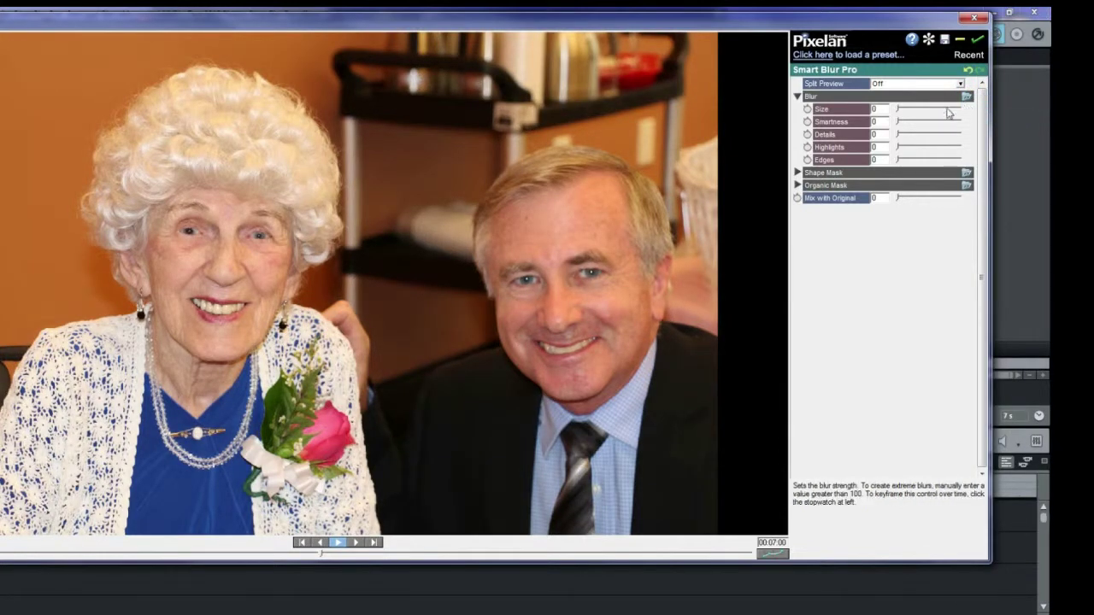
drag(896, 110, 963, 111)
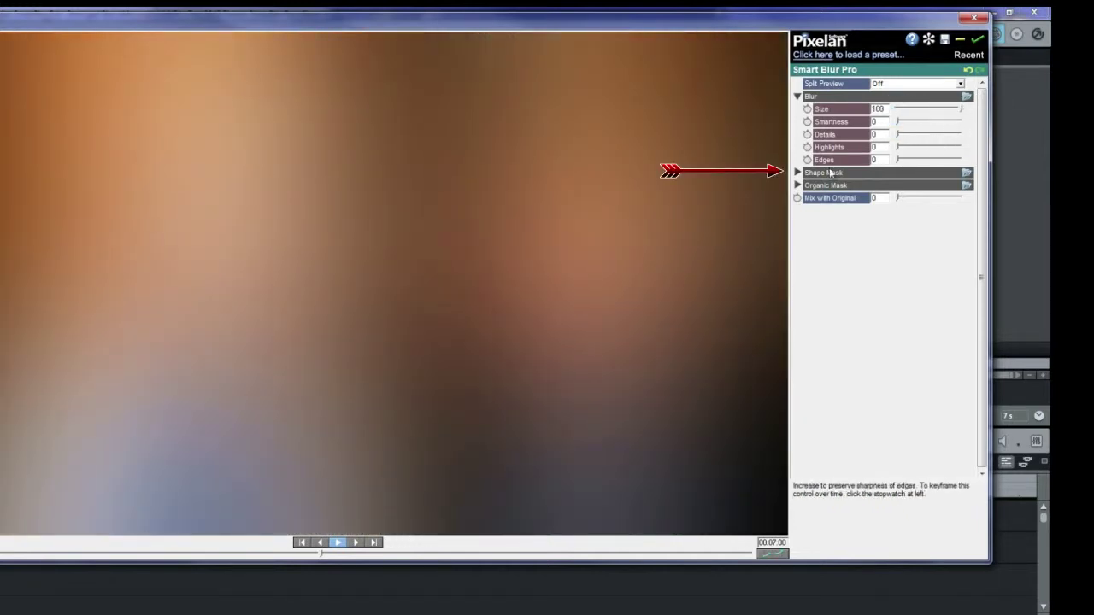
Show the round shape mask in the preview with Edge Softness 0 and Strength 100
click(799, 173)
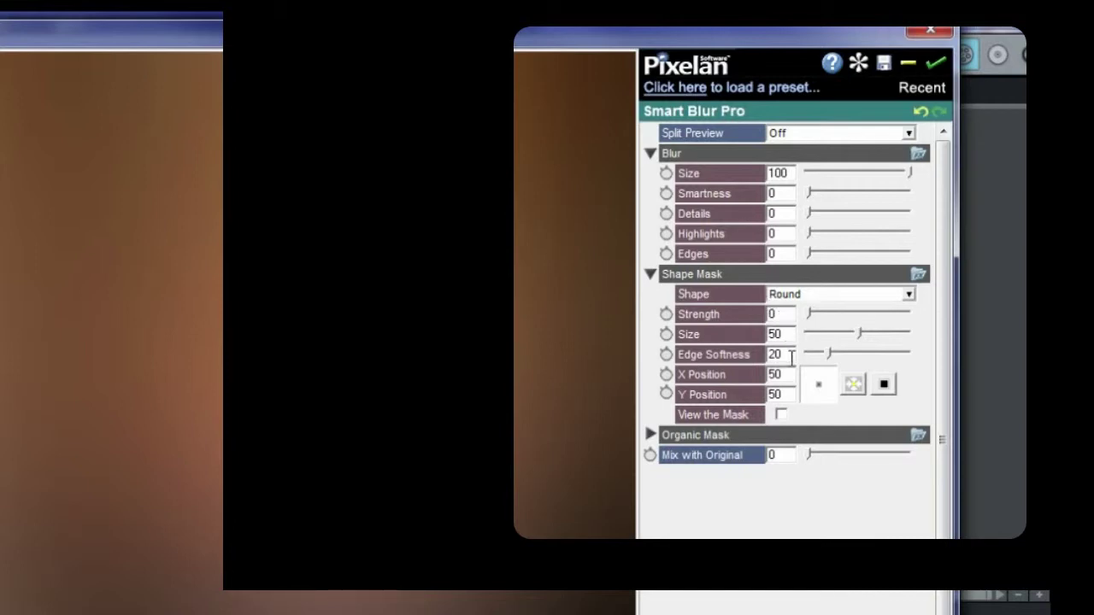
drag(829, 353, 807, 357)
click(782, 414)
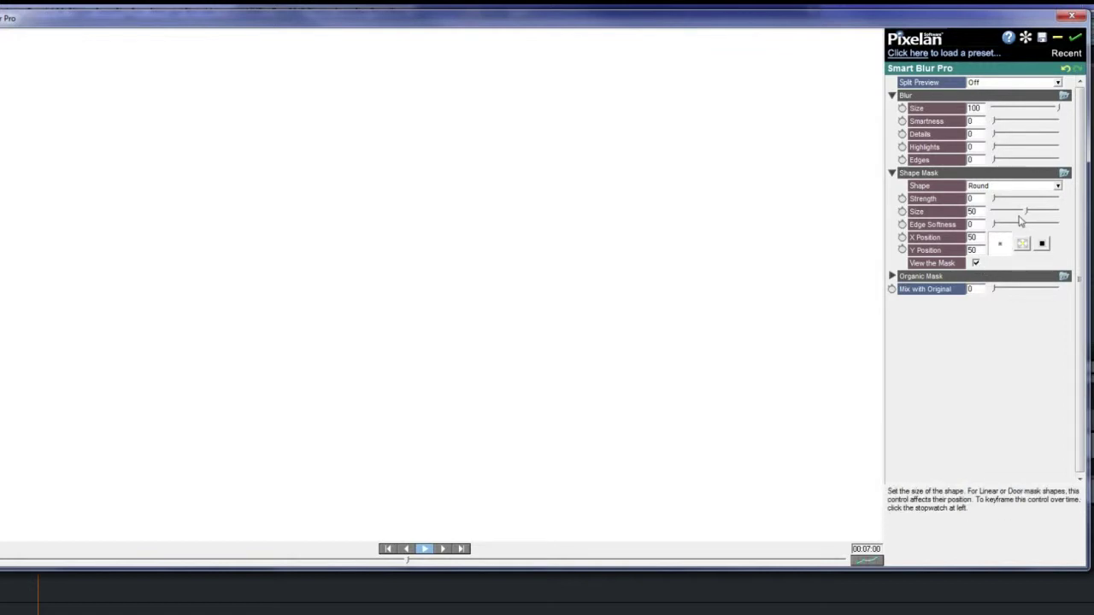
drag(993, 202, 1062, 204)
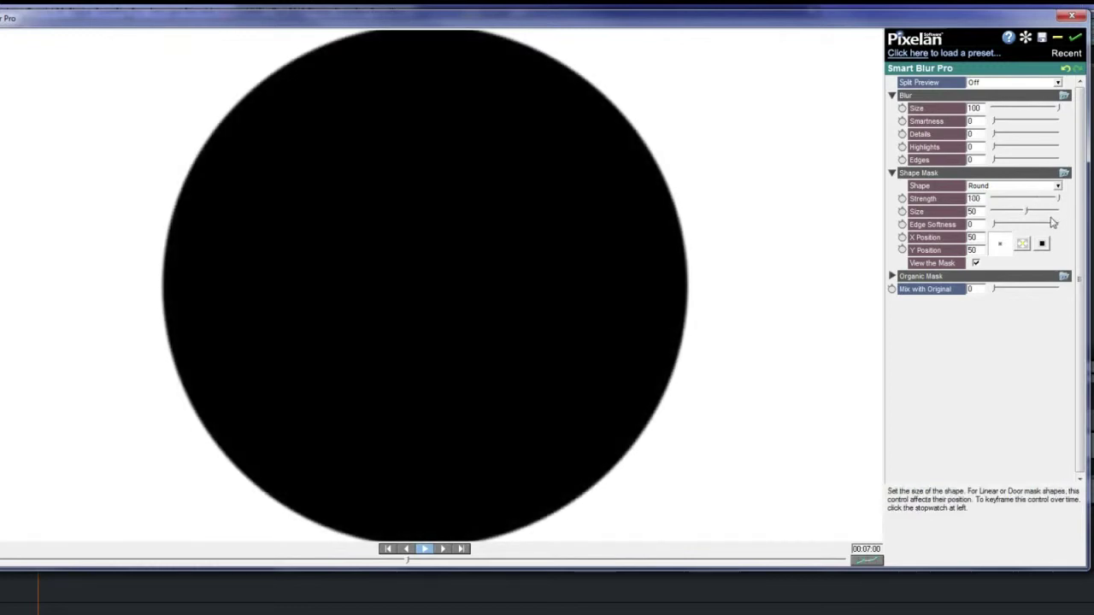
Set the shape mask's Edge Softness to 20 and its Size to 25
drag(994, 229, 1009, 231)
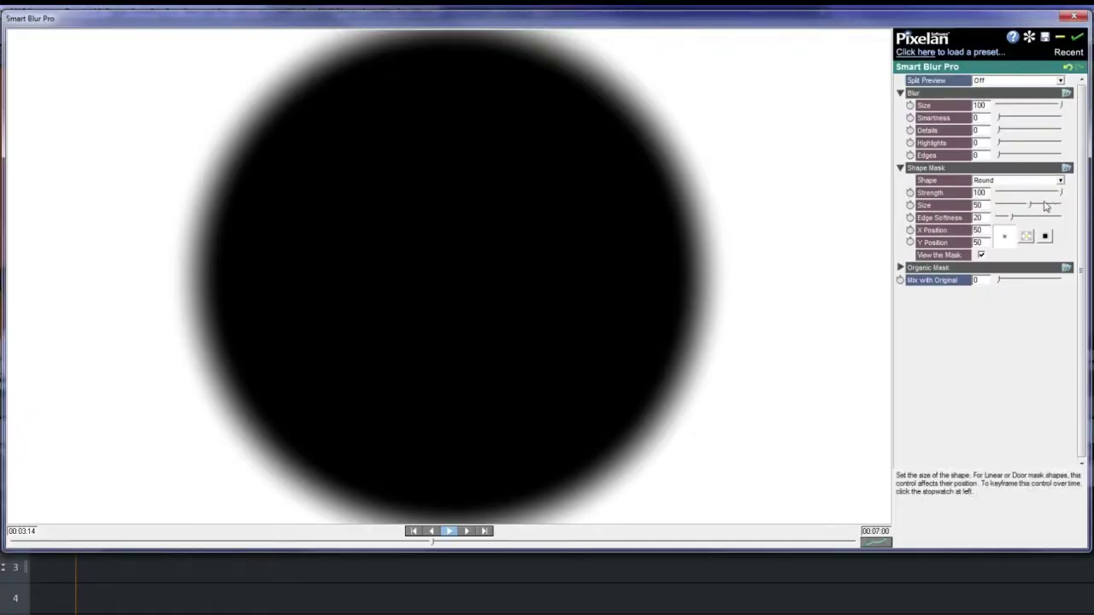
drag(1030, 206, 1015, 212)
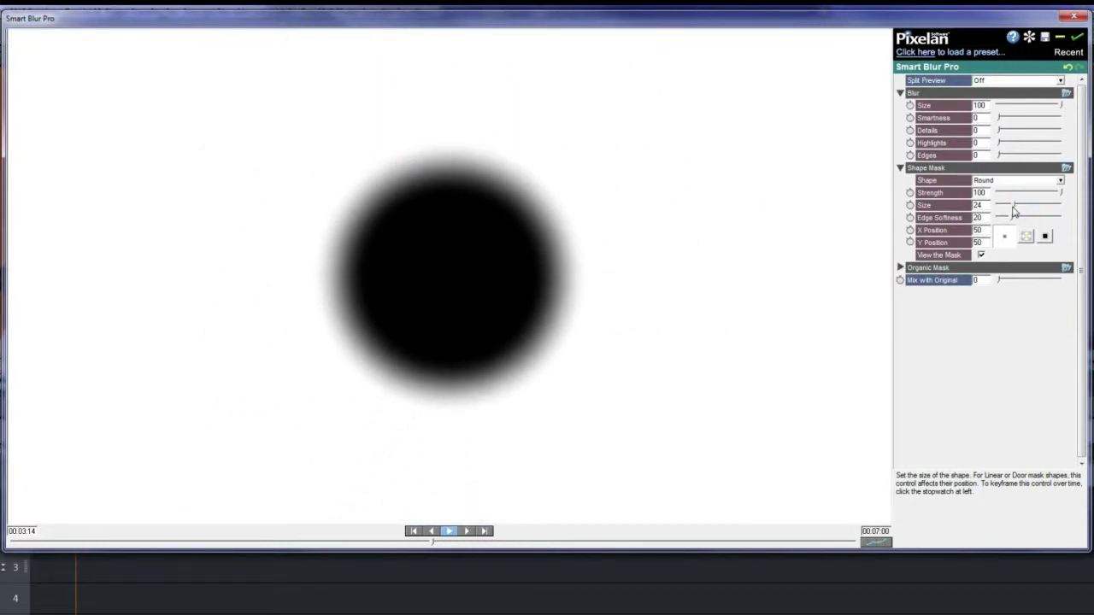
drag(1014, 212, 1015, 213)
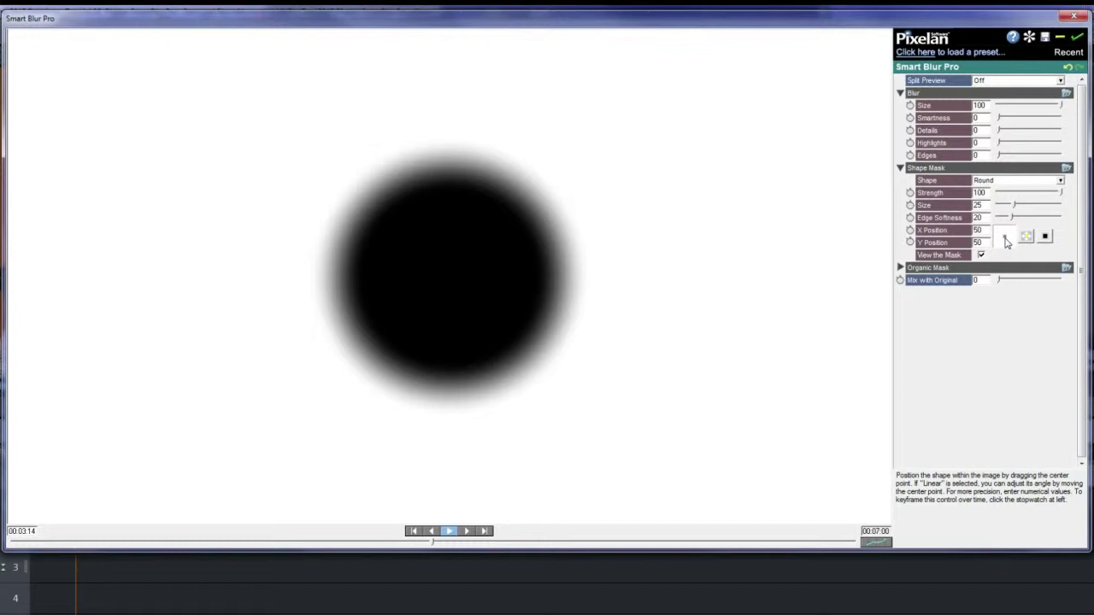
Enable the mask's on-preview position handle and try repositioning the mask, recentering it at X 50, Y 50
mouse_move(1005, 243)
mouse_down()
mouse_move(1013, 254)
mouse_move(1030, 226)
mouse_move(1005, 226)
mouse_up()
click(1027, 236)
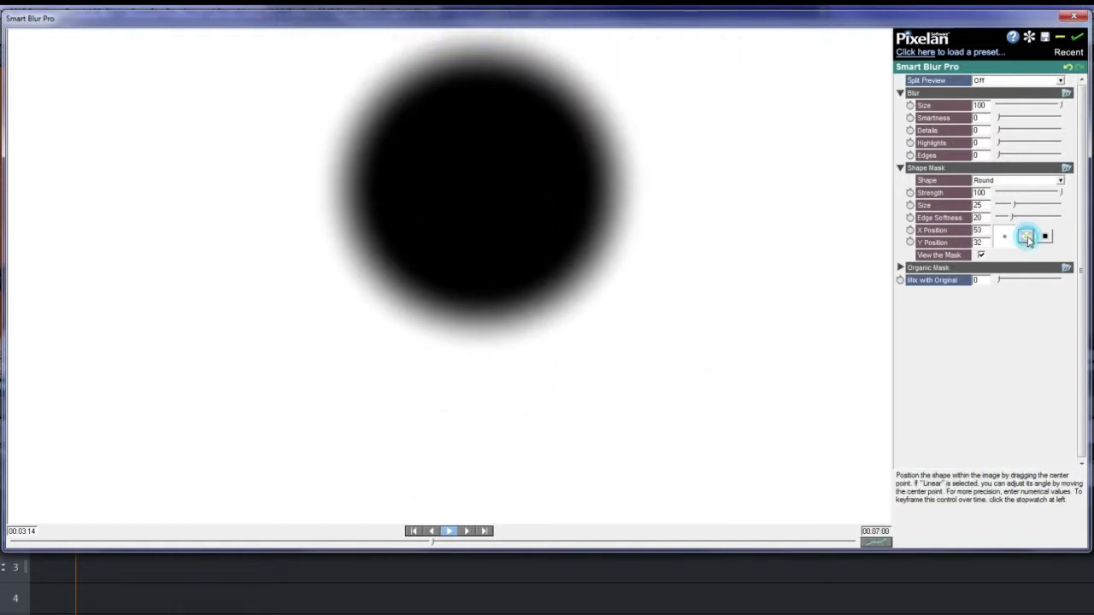
click(1045, 239)
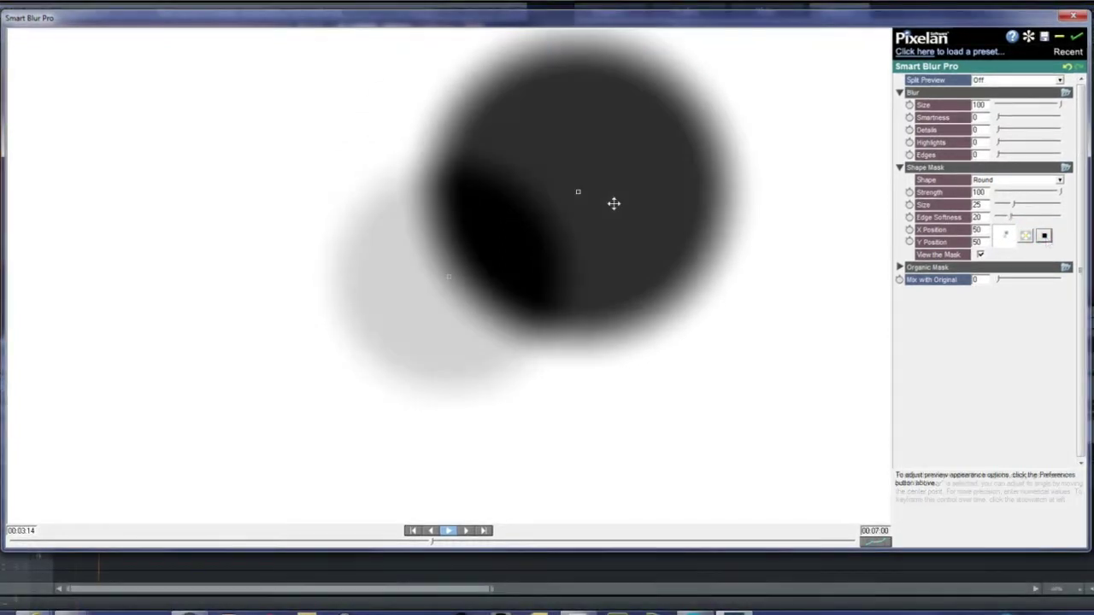
drag(614, 202, 632, 308)
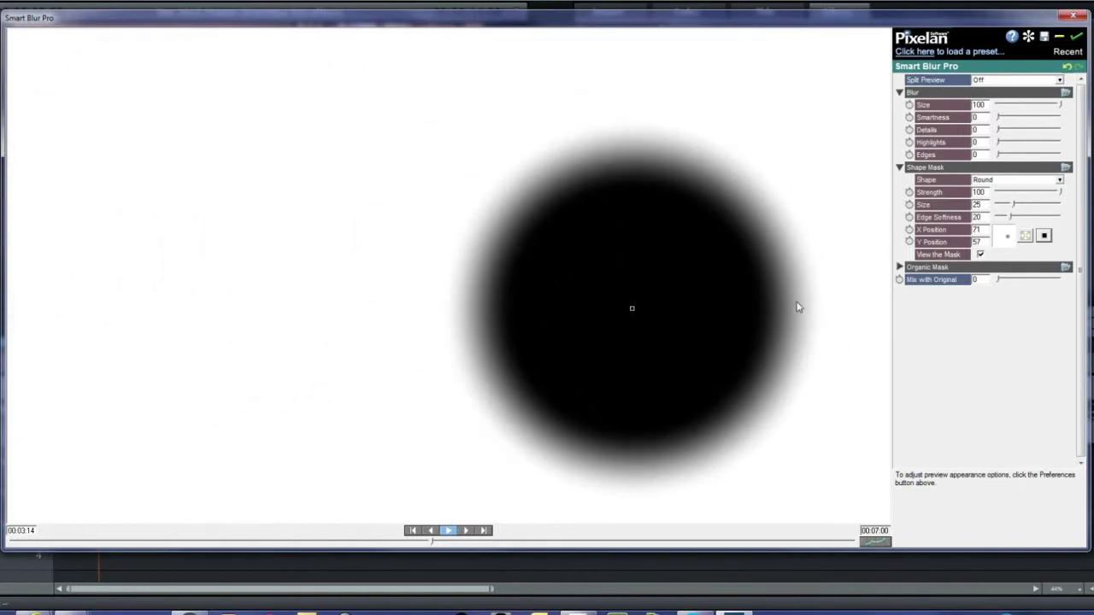
click(1026, 238)
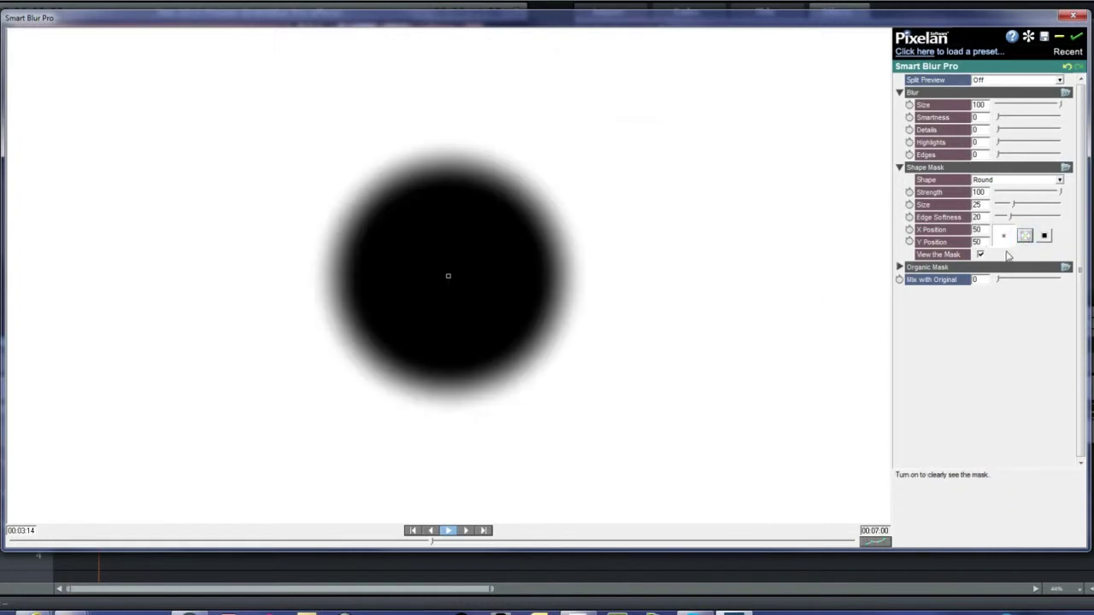
Hide the mask view and move the clear circle over the woman's face at X 36, Y 46
click(981, 255)
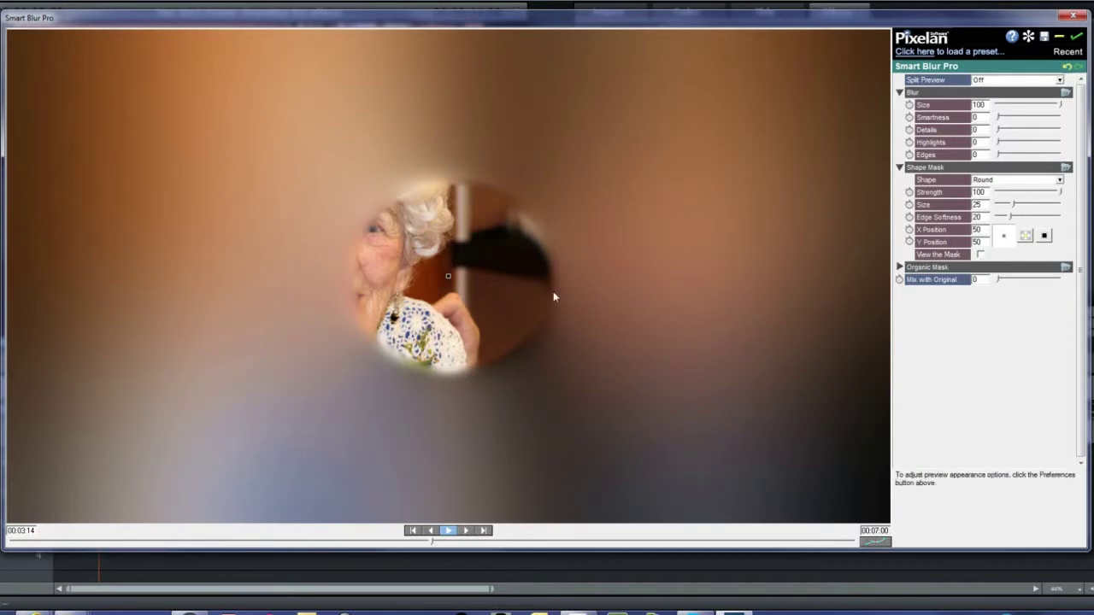
drag(447, 275, 327, 253)
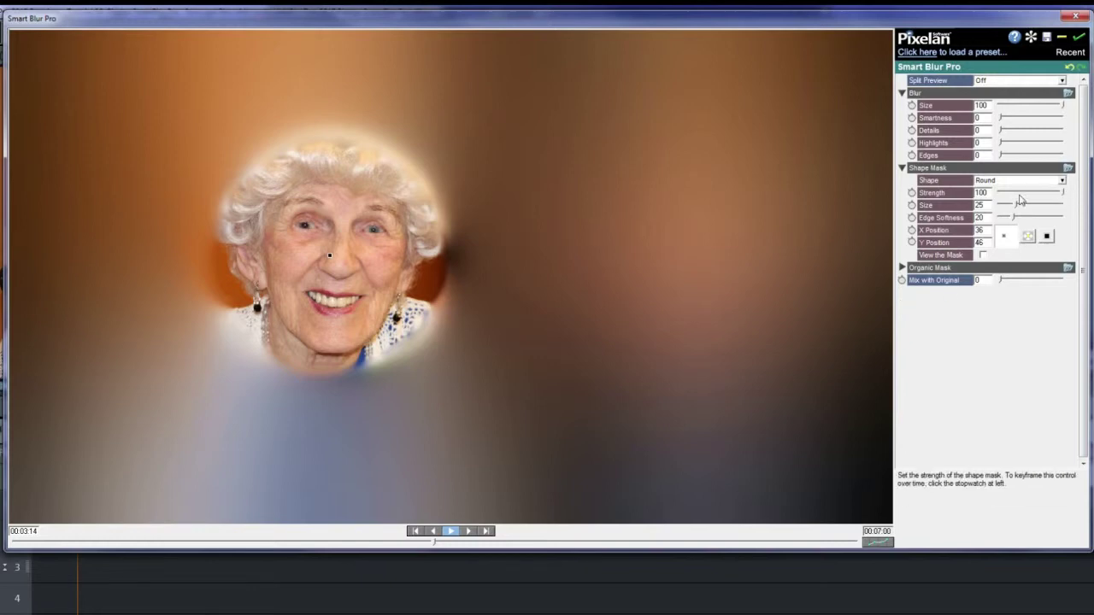
Try the mask's Edge Softness at 100, inspect the mask view, and bring the softness back to 20
mouse_move(1013, 216)
mouse_down()
mouse_move(995, 220)
mouse_move(1027, 220)
mouse_up()
drag(1033, 221, 1063, 224)
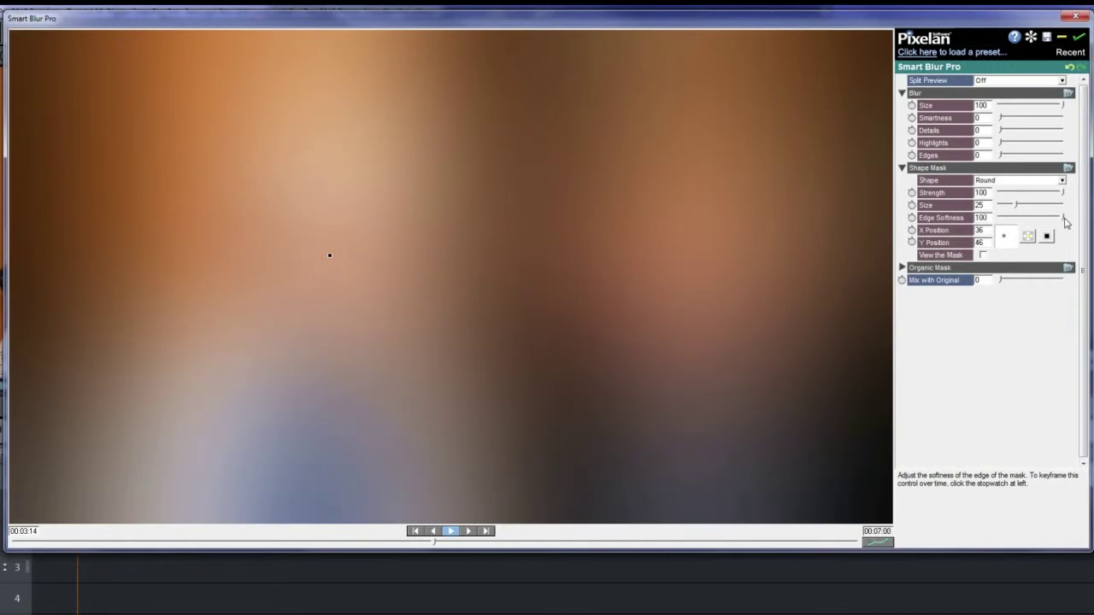
click(984, 256)
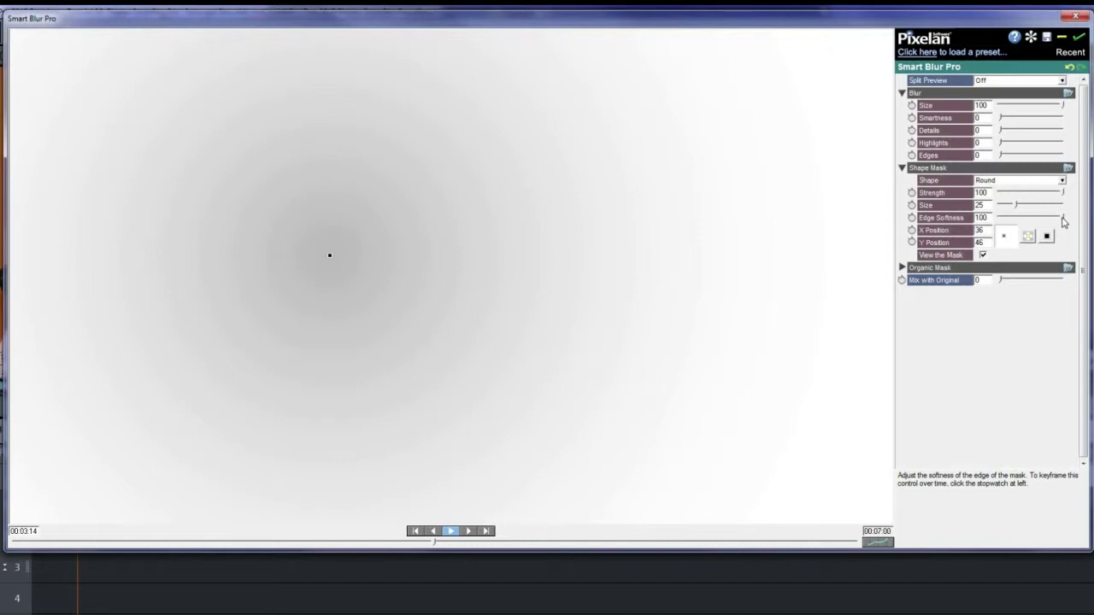
drag(1063, 221, 1011, 220)
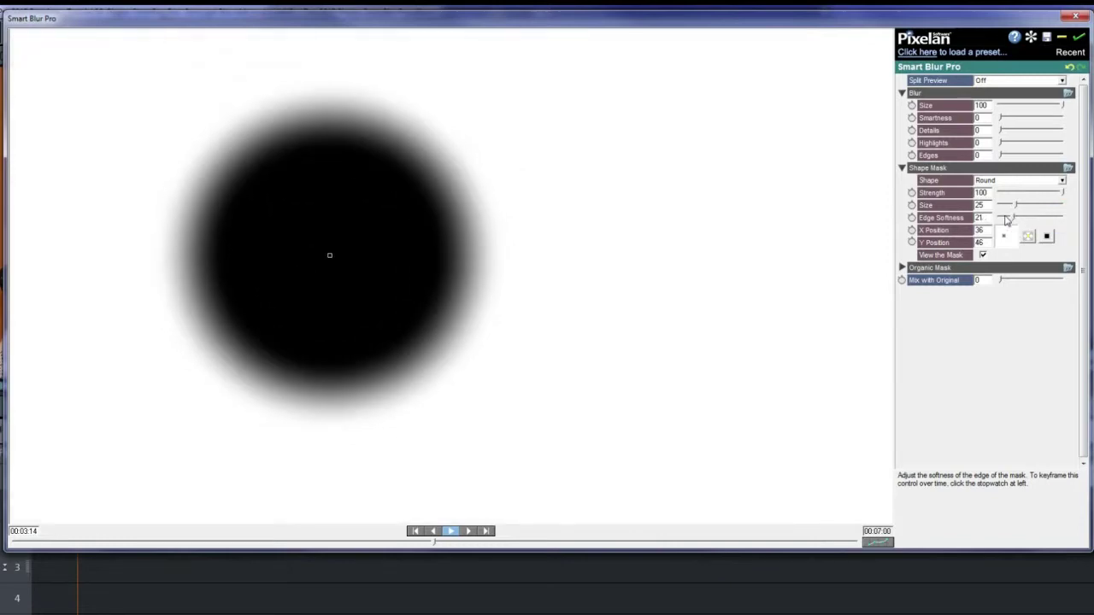
click(984, 255)
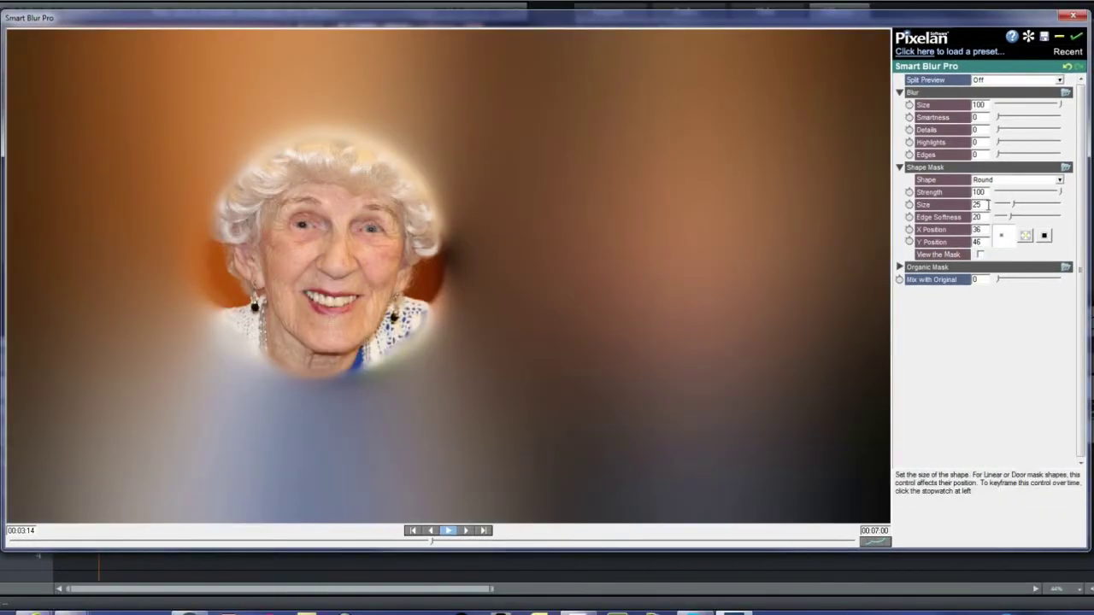
Try the shape mask with Size 40 and Edge Softness 39
drag(985, 206, 962, 205)
text(40)
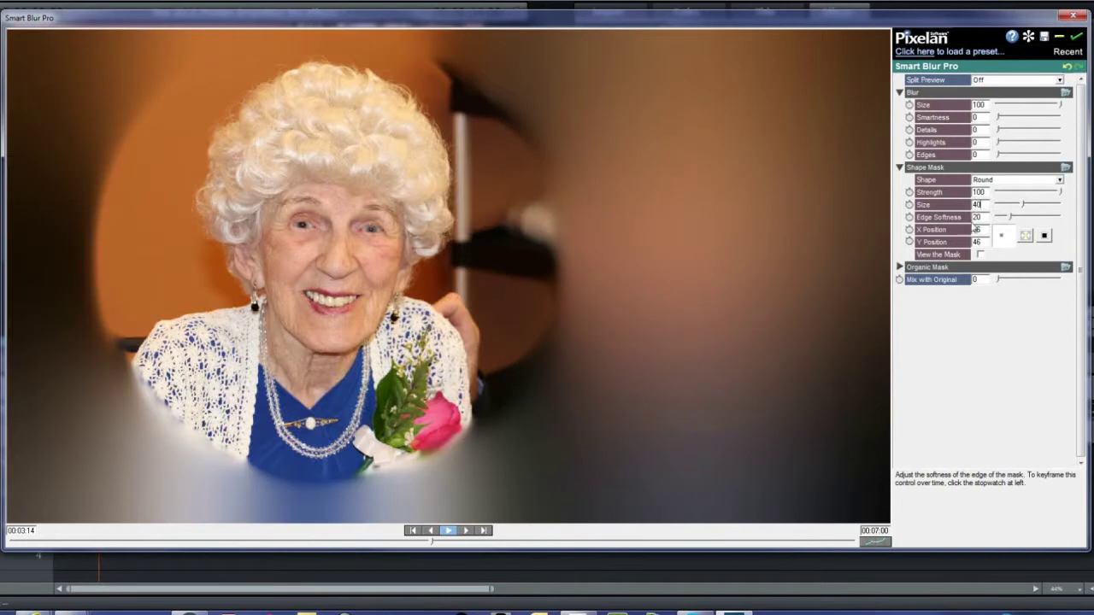
drag(1010, 219, 1021, 221)
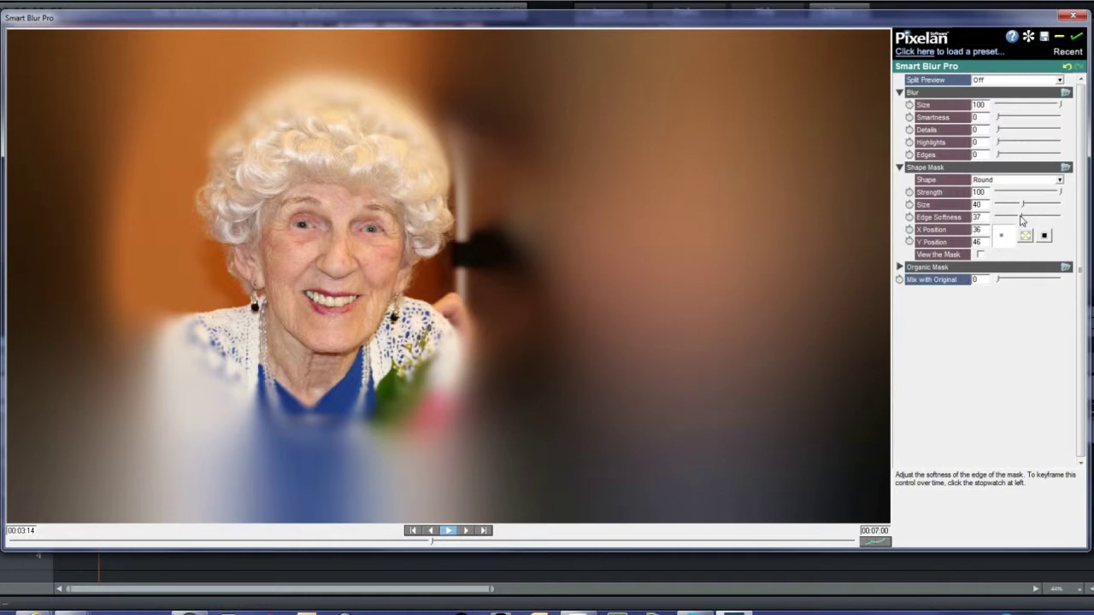
drag(1022, 221, 1024, 221)
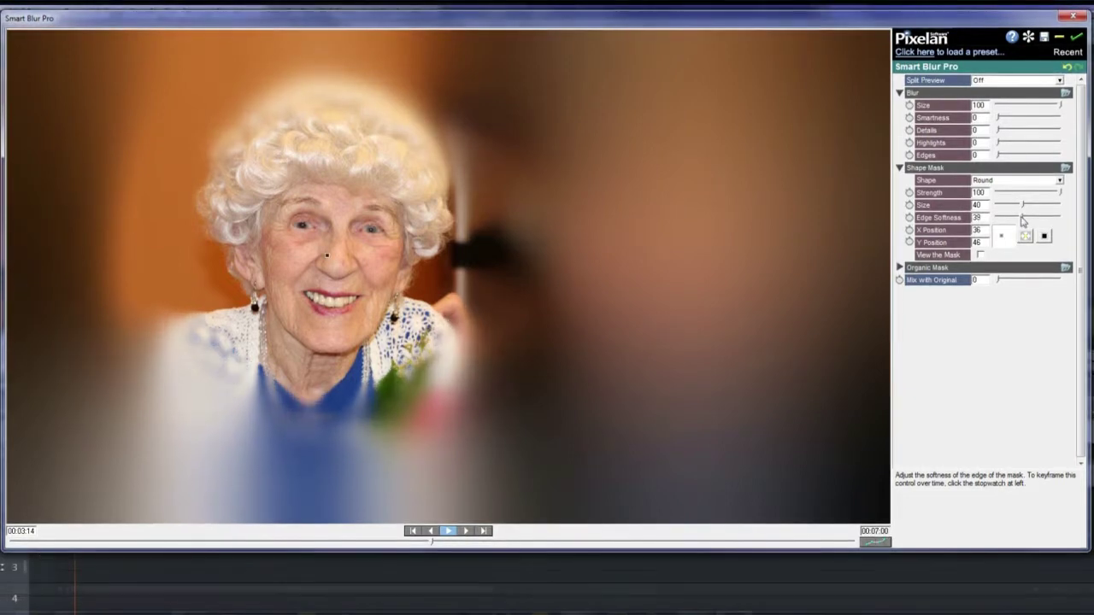
Set the shape mask's Size back to 25 and its Edge Softness to 20
double_click(977, 205)
text(25)
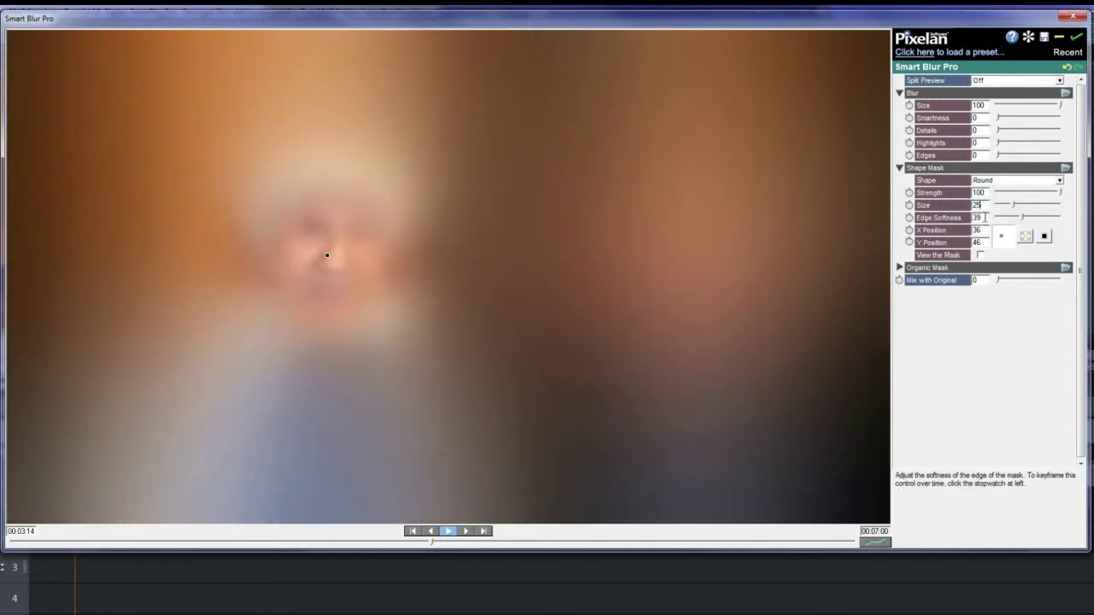
double_click(977, 218)
text(20)
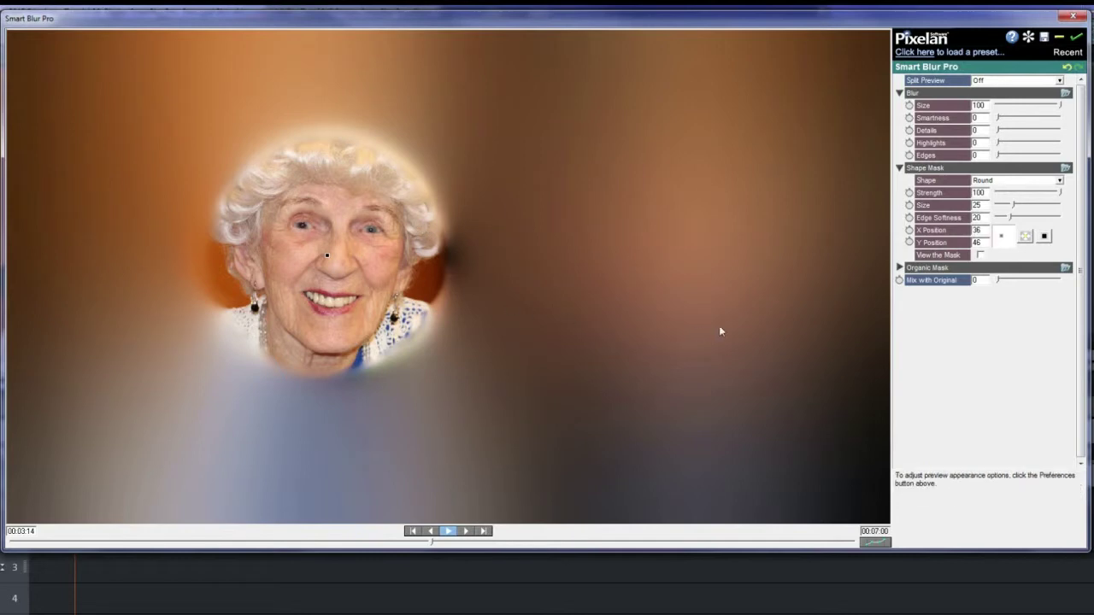
Change the mask shape to Round inverted and briefly check it in the mask view
click(1060, 181)
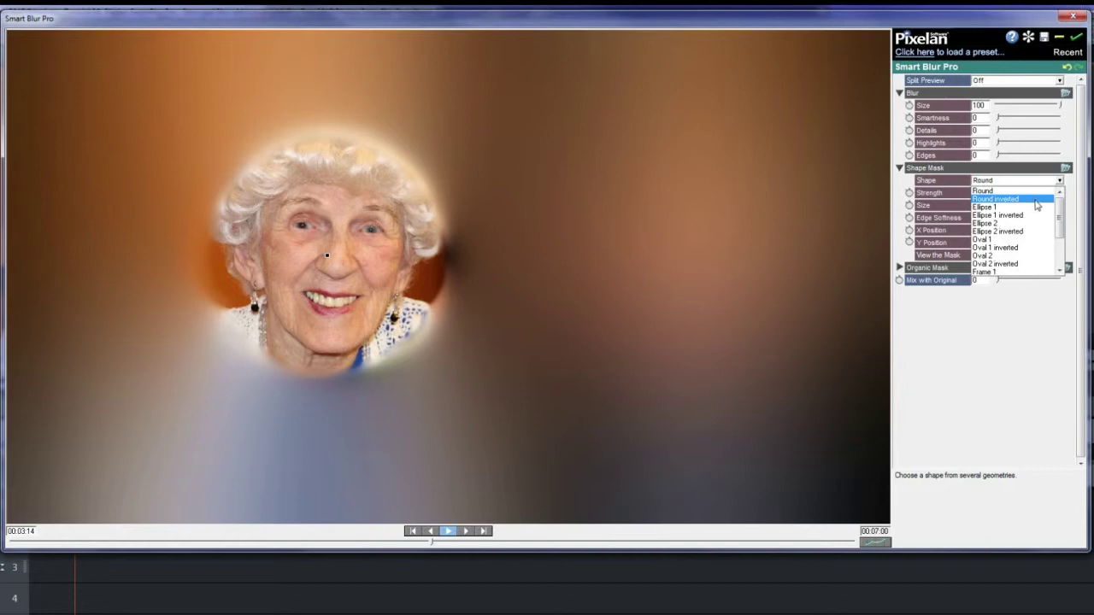
click(1030, 200)
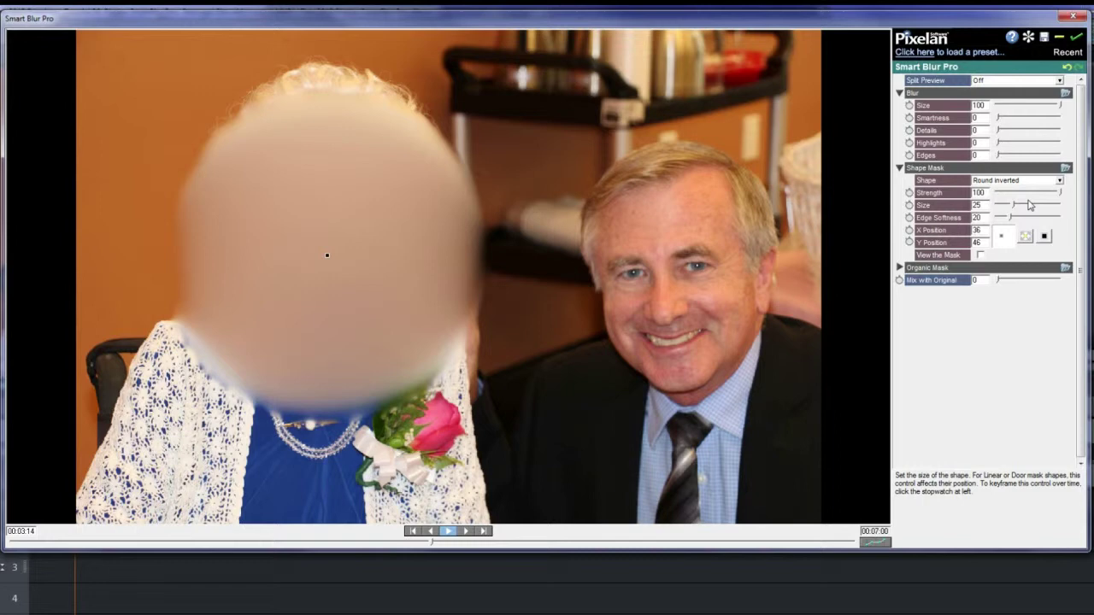
click(980, 256)
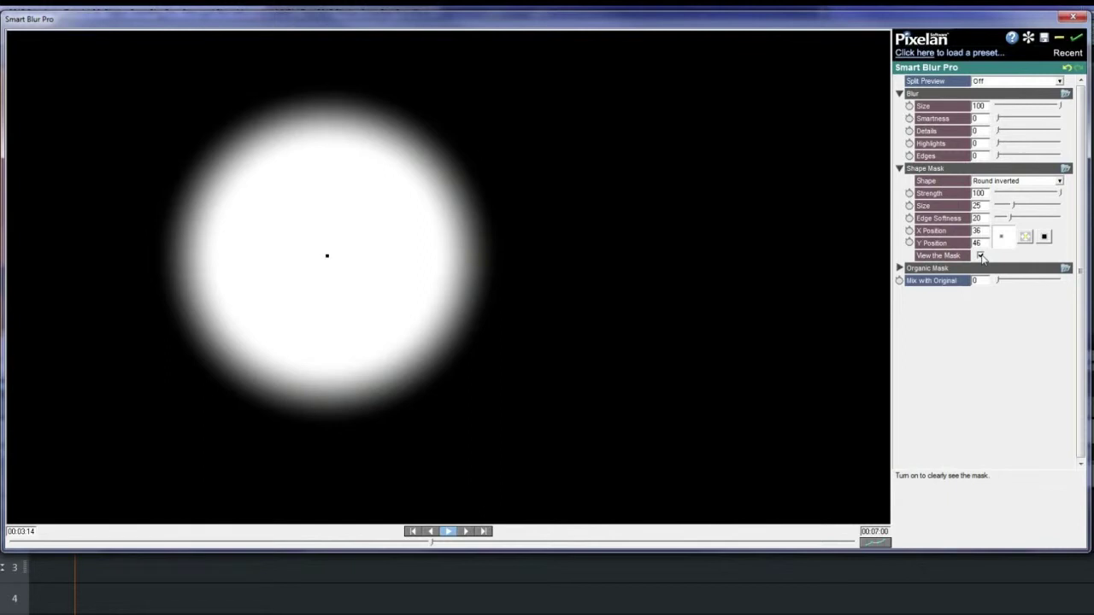
click(981, 256)
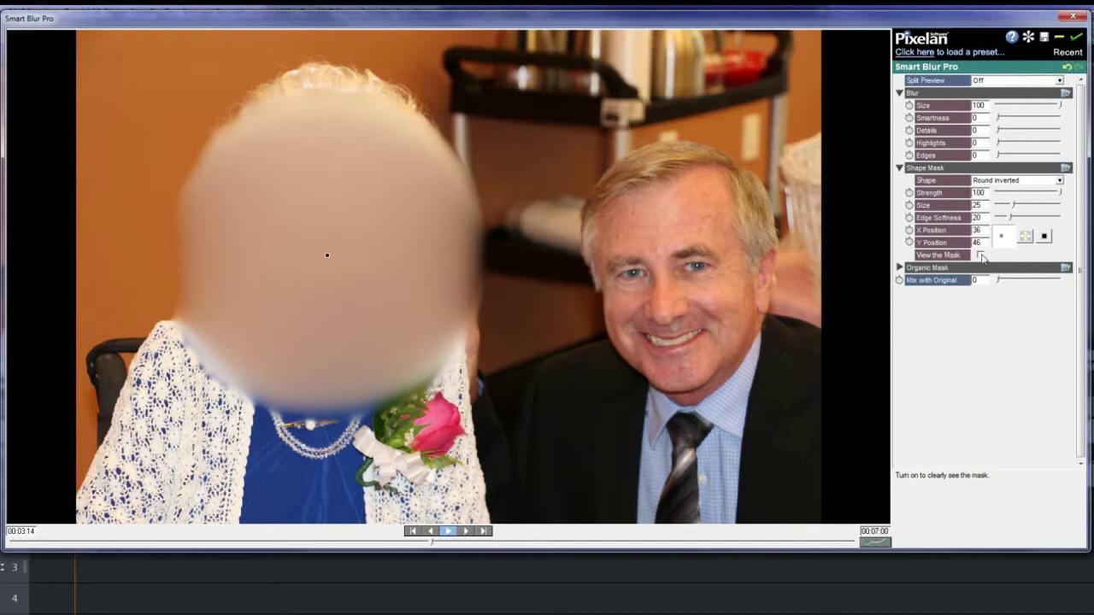
Try the shape mask's Strength at 40, turn on the mask view, and raise the strength to 89
click(1046, 196)
drag(1047, 196, 1024, 195)
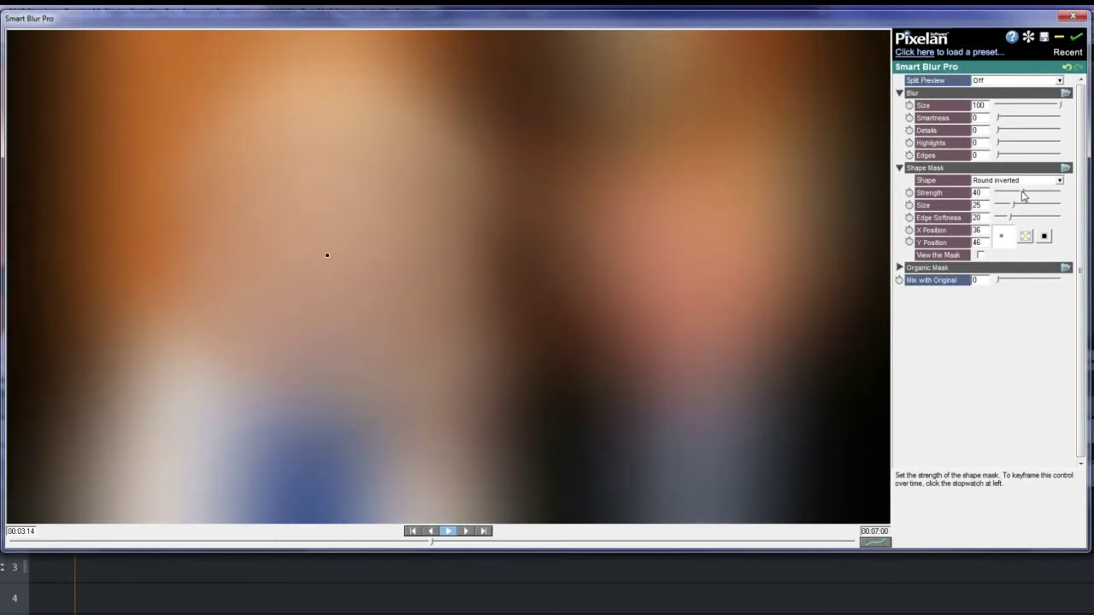
click(981, 255)
drag(1023, 196, 1057, 196)
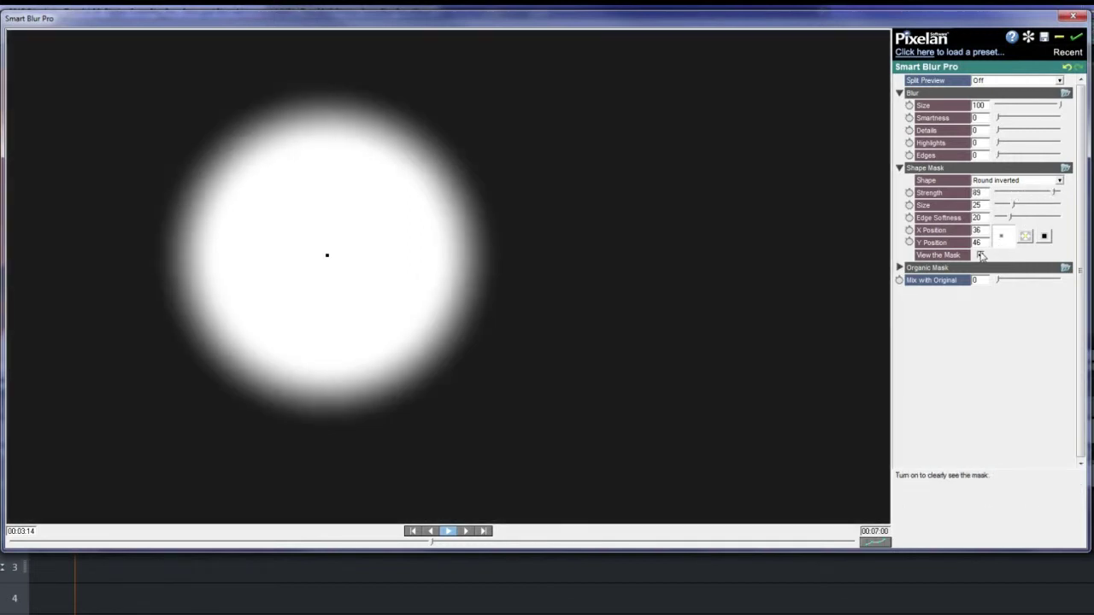
Load the Blur Face or ID -- Oval 2 shape mask preset, leave the mask view and centre the oval on the woman's face
click(1066, 169)
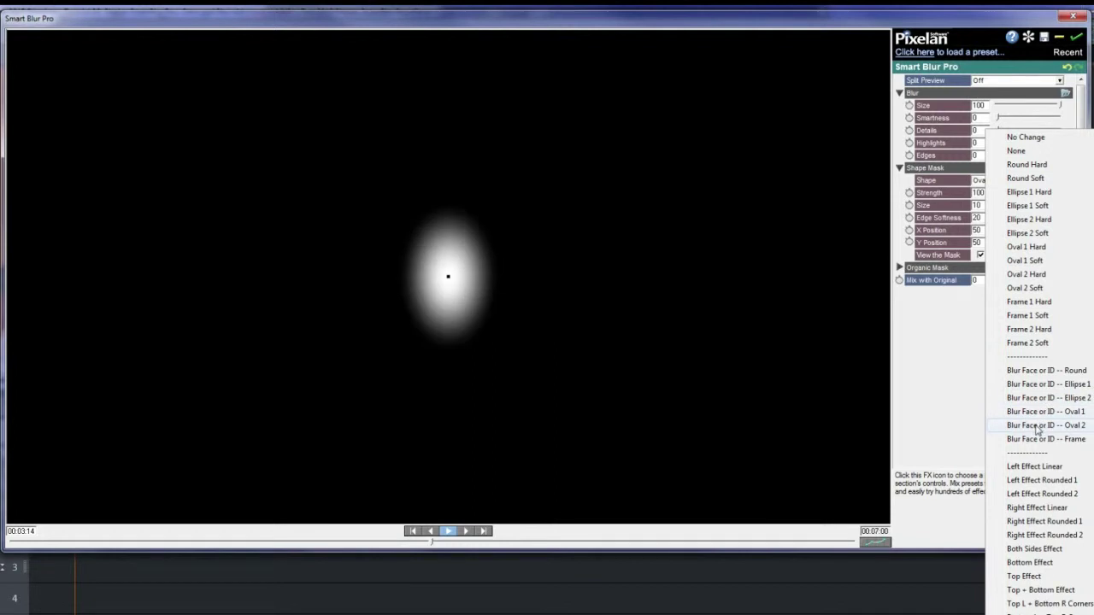
click(1039, 427)
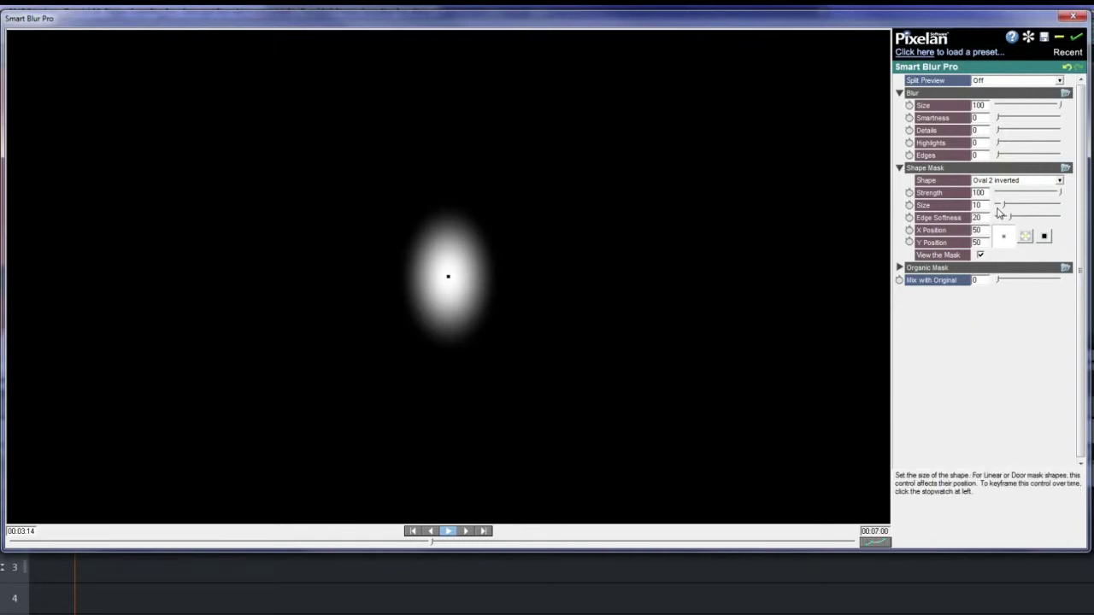
click(980, 255)
drag(447, 276, 335, 263)
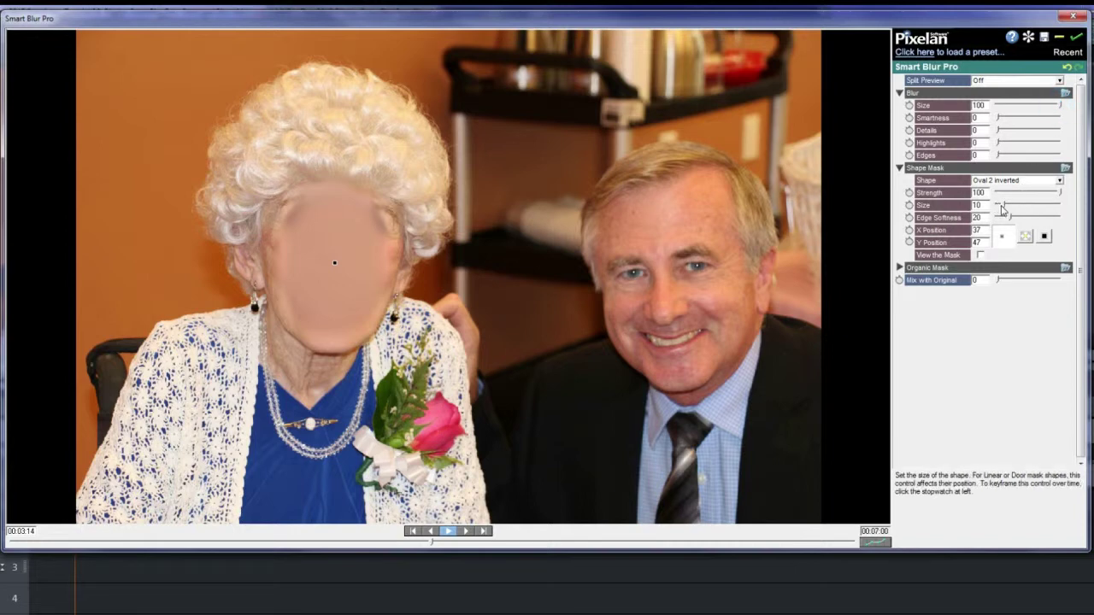
Set the oval mask's Size to 18 and the blur Size to 30, and apply the effect
drag(1004, 211, 1009, 212)
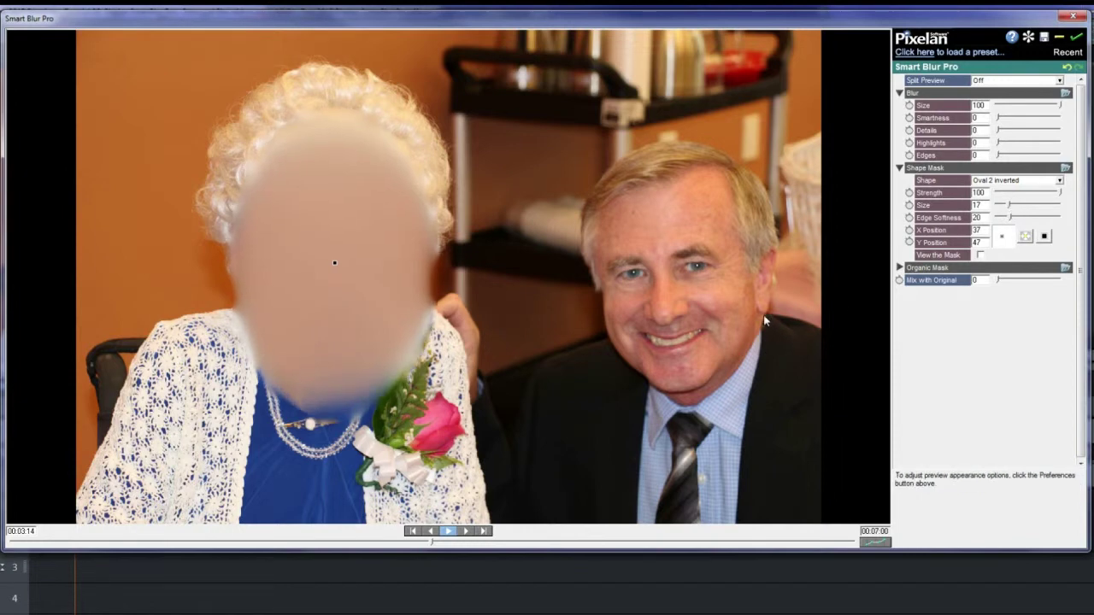
click(976, 208)
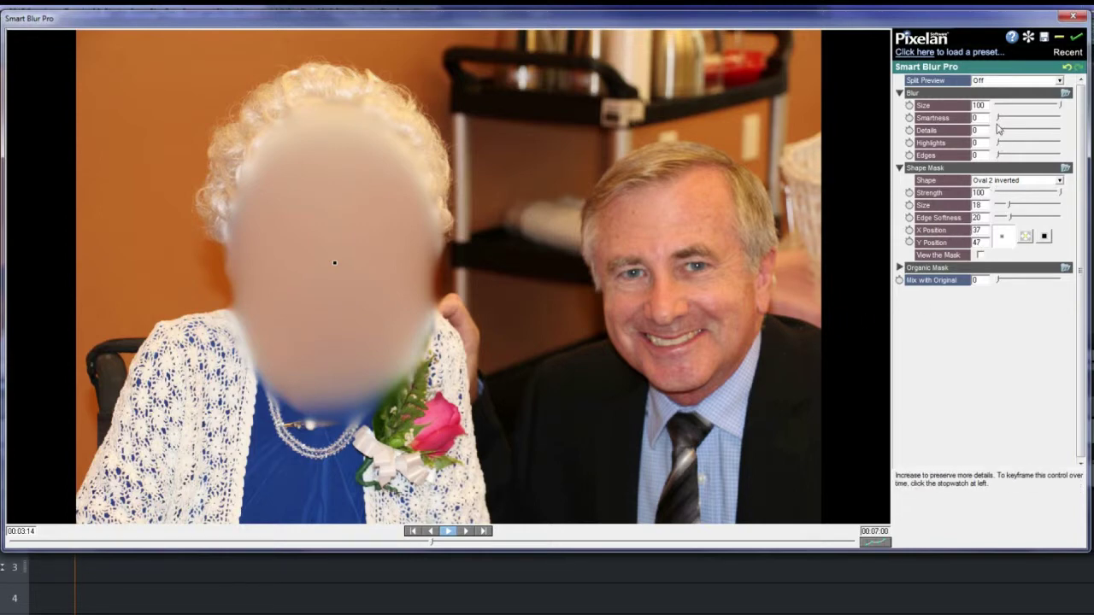
drag(1060, 105, 1017, 113)
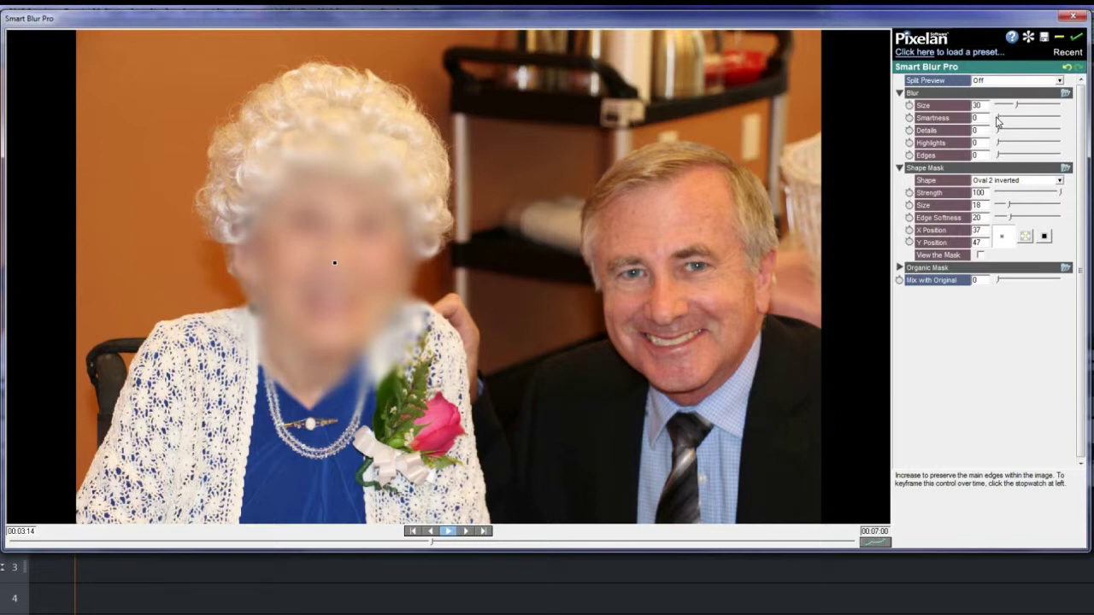
drag(996, 117, 999, 119)
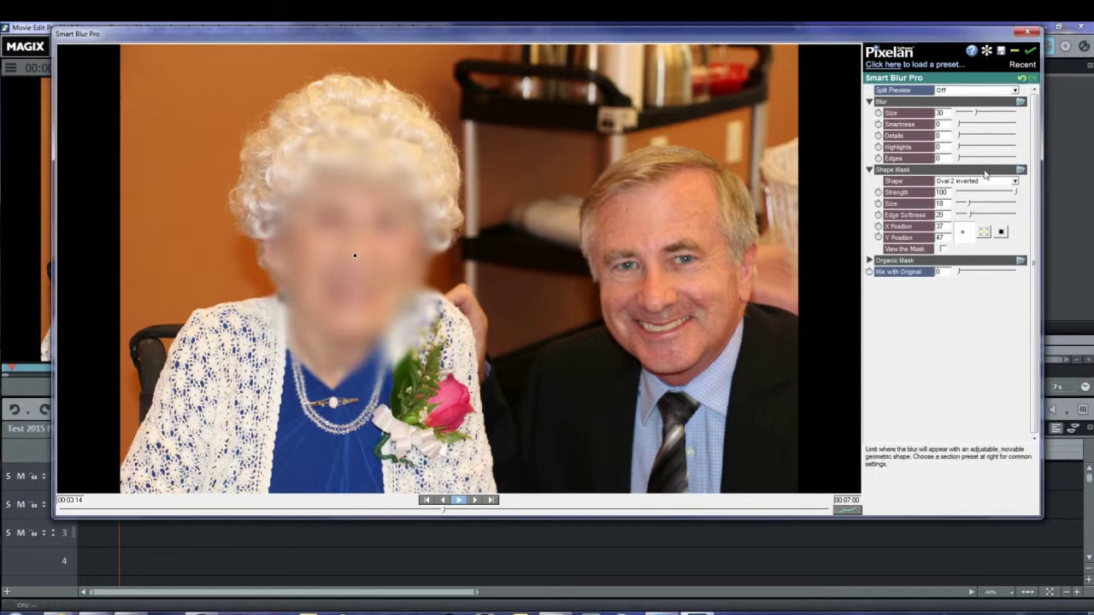
click(1002, 236)
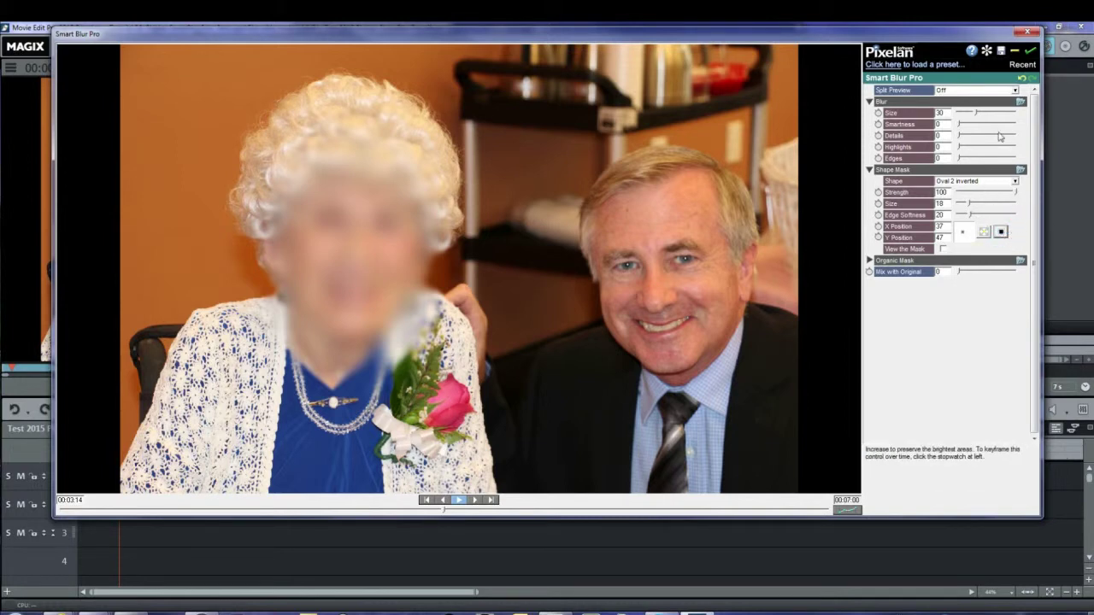
click(1030, 53)
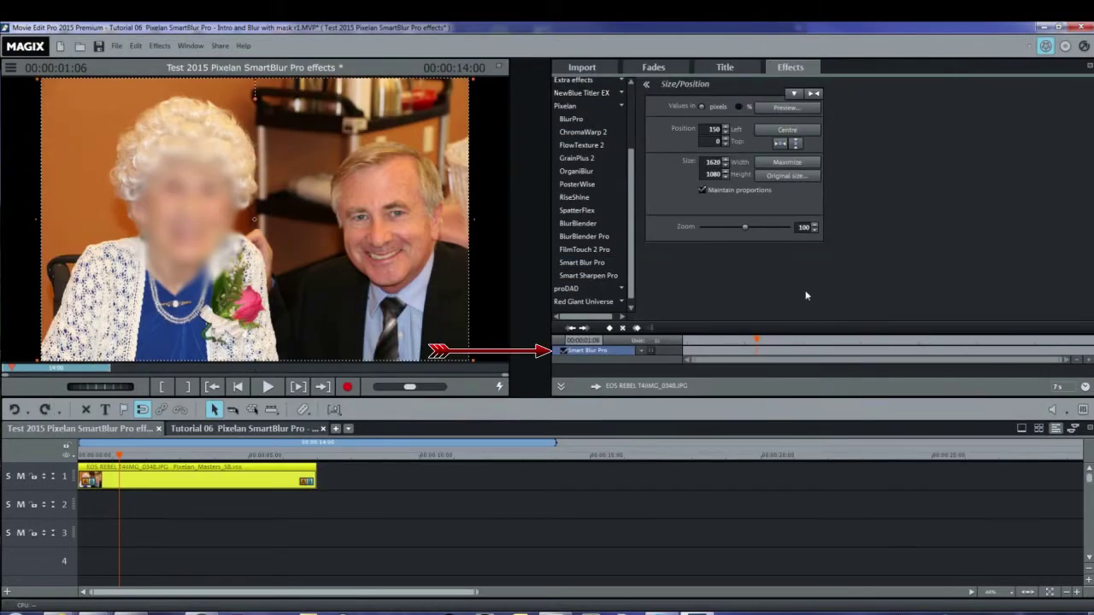
Reopen and accept the clip's Smart Blur Pro settings, and toggle the effect off and on to compare
click(585, 351)
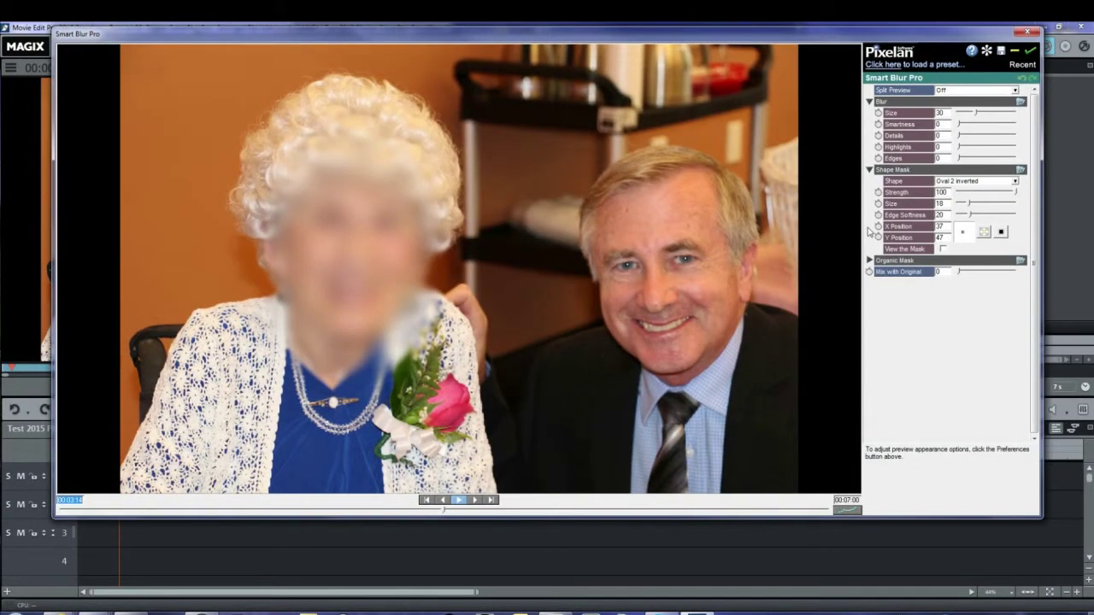
click(1030, 51)
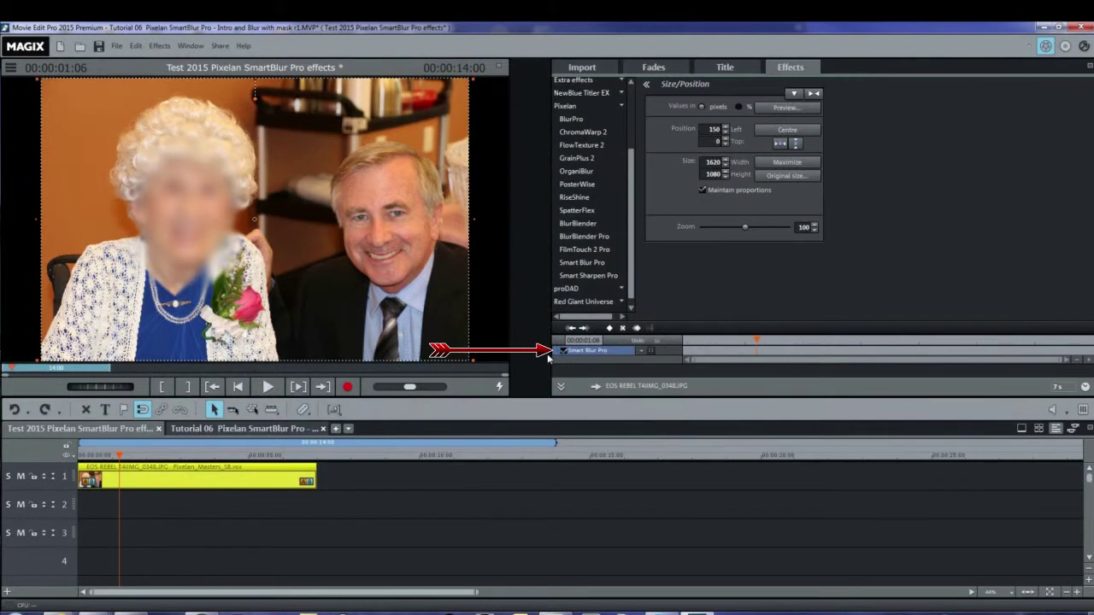
click(564, 351)
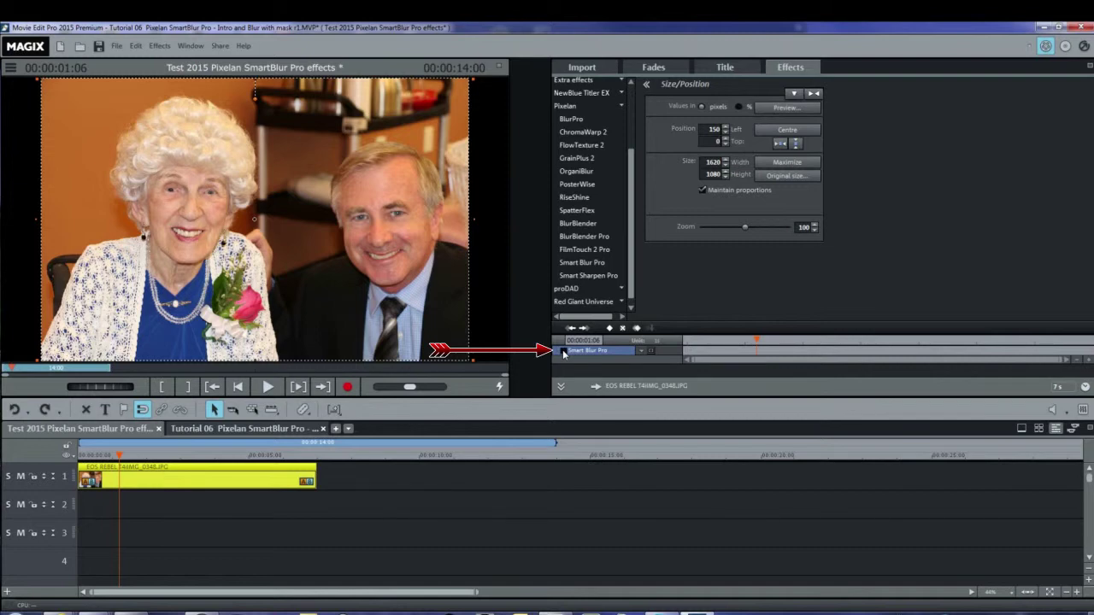
click(564, 351)
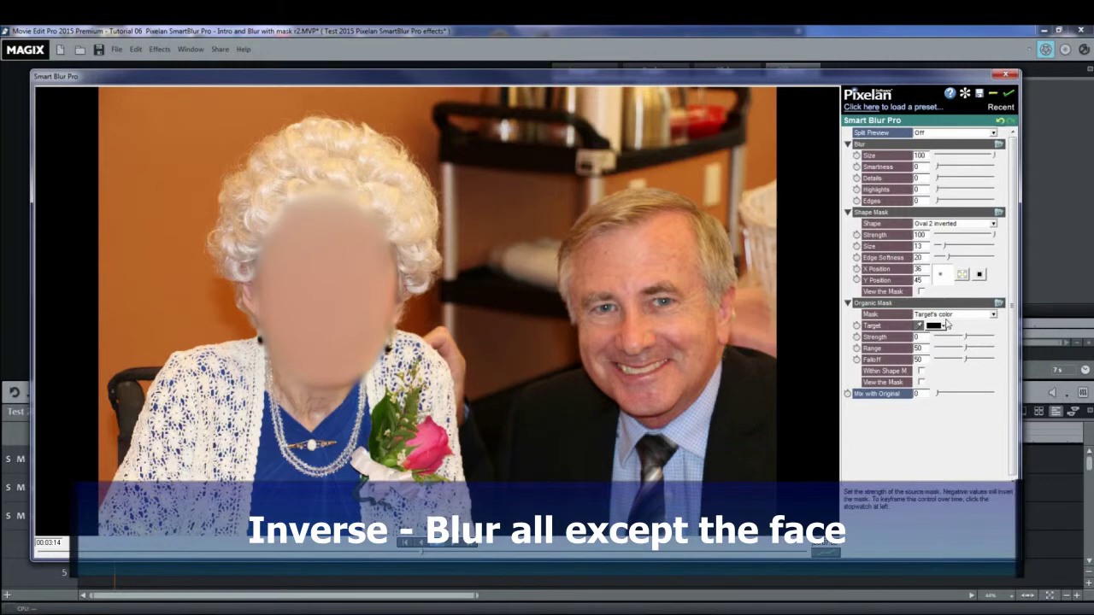
Change the mask shape to Oval 2, enlarge its Size to 28 so everything except the woman's face blurs, and apply it
click(994, 225)
click(979, 242)
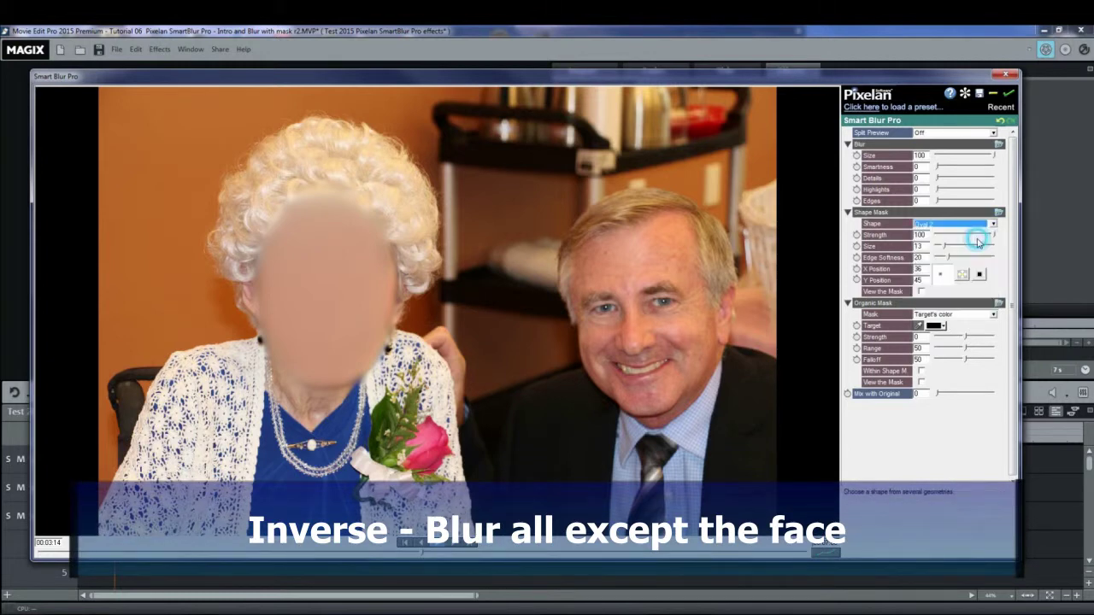
drag(943, 246, 951, 248)
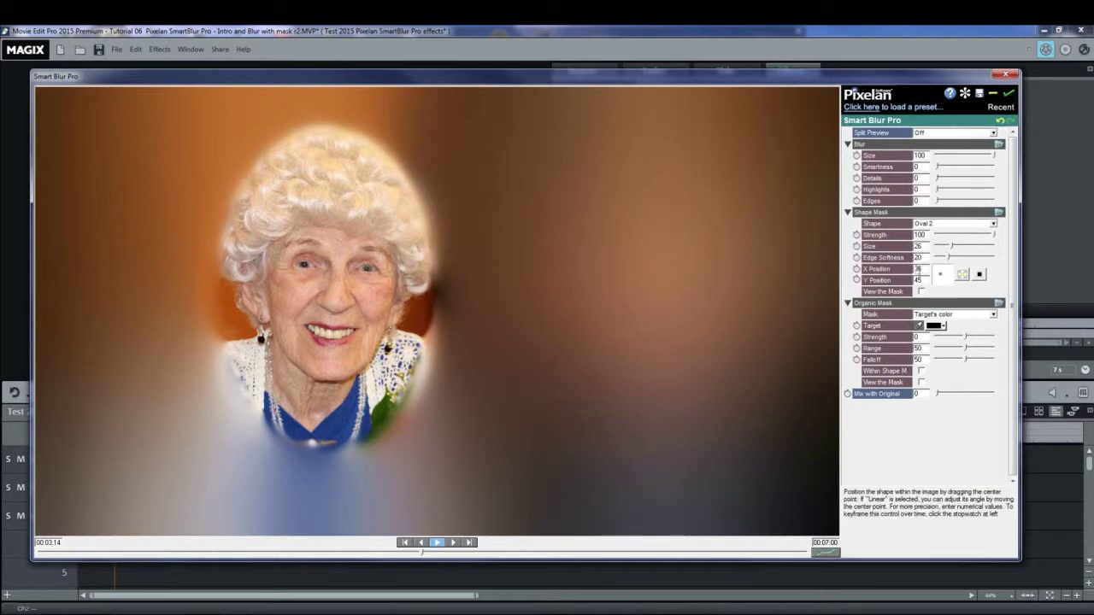
click(1009, 93)
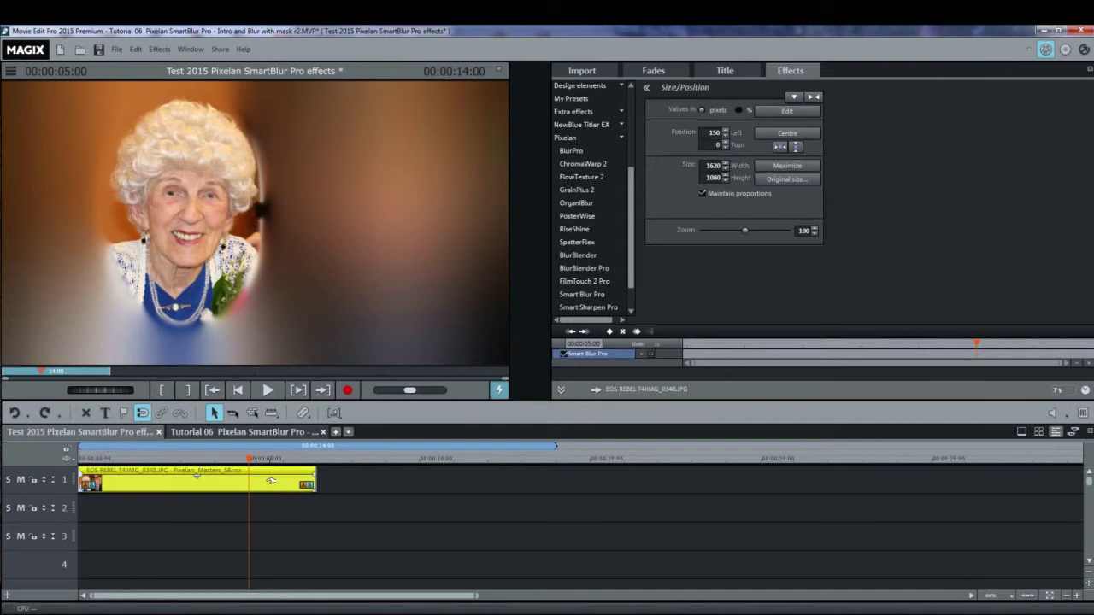
Copy the blurred clip directly after itself on track 1, and copy that second clip to track 3
drag(271, 481, 514, 488)
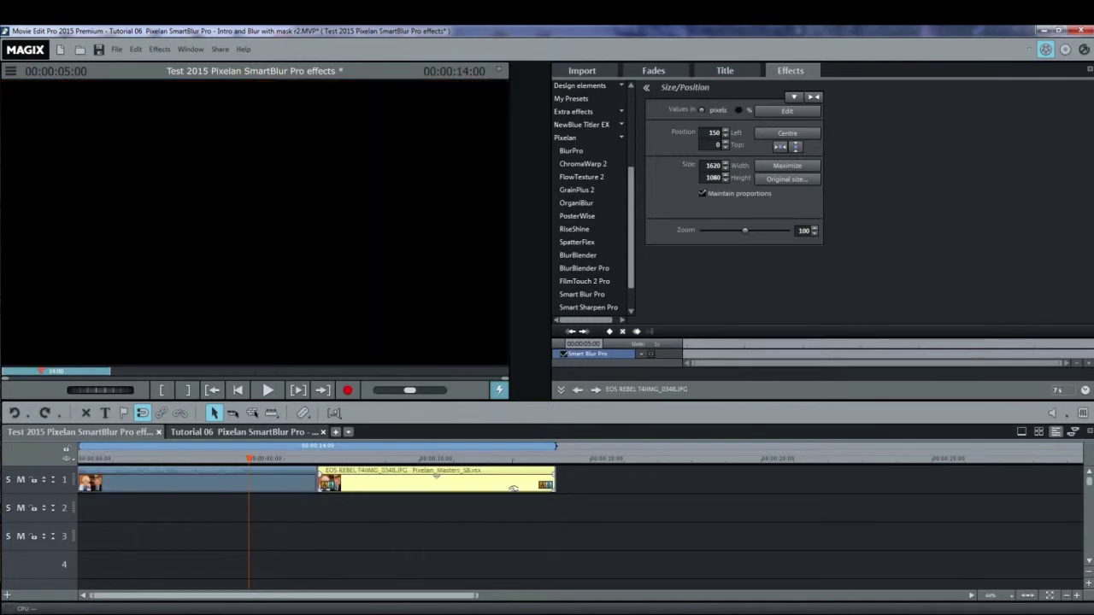
click(433, 460)
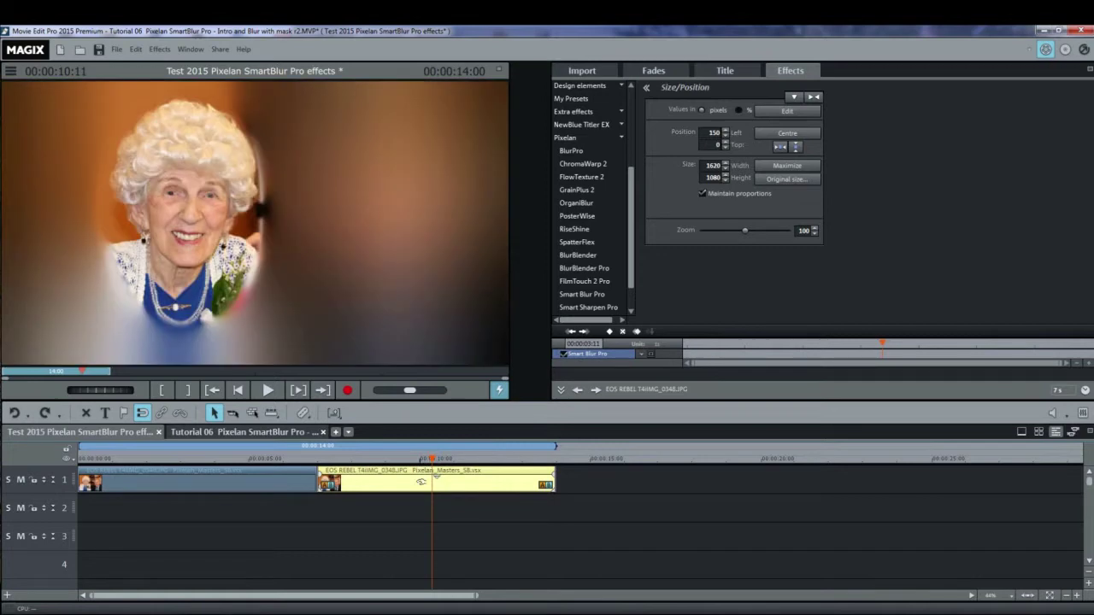
drag(421, 481, 421, 532)
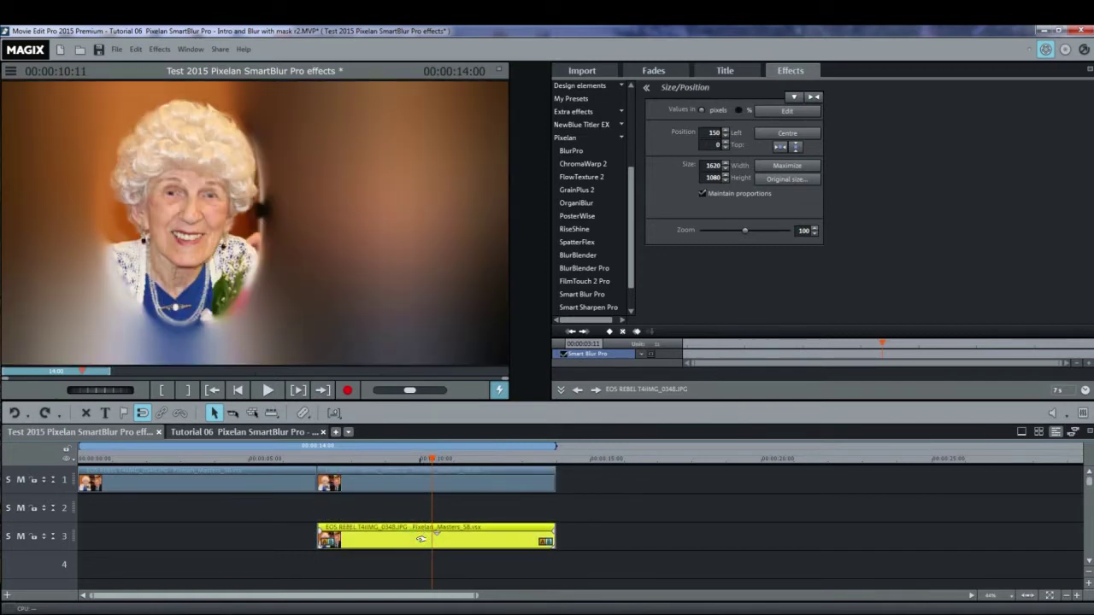
Open Smart Blur Pro for the second clip on track 1 and centre its oval mask on the man's face at X 76, Y 50
click(414, 471)
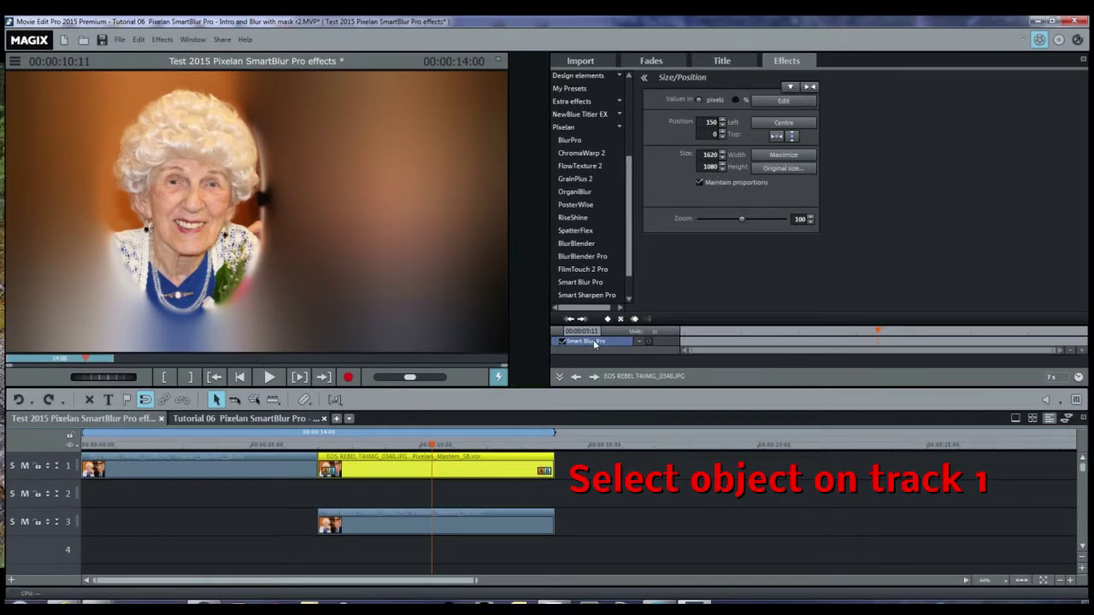
click(588, 353)
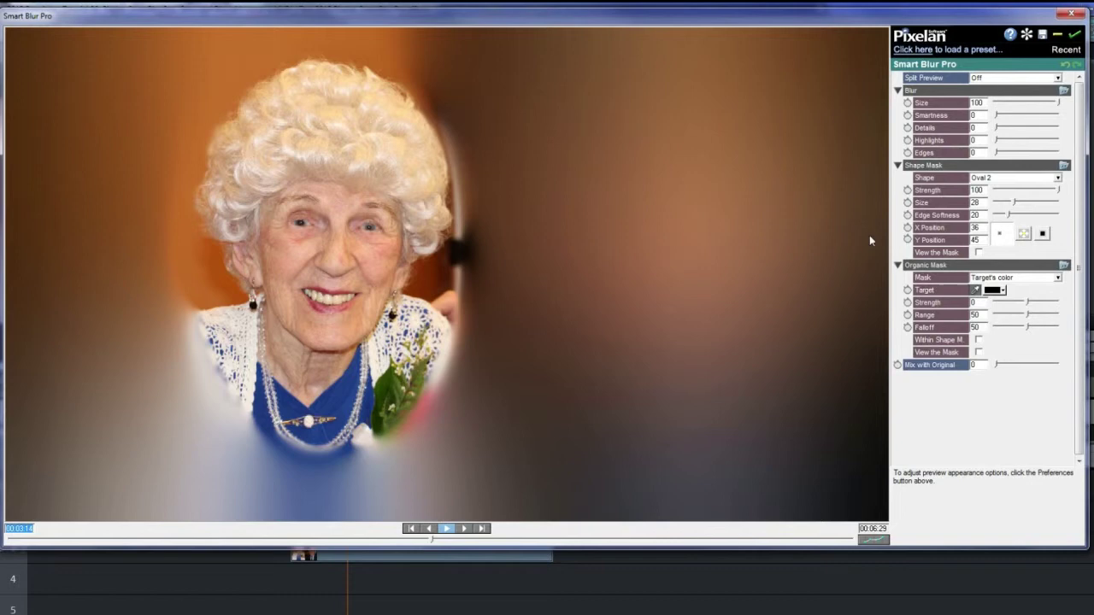
click(1042, 233)
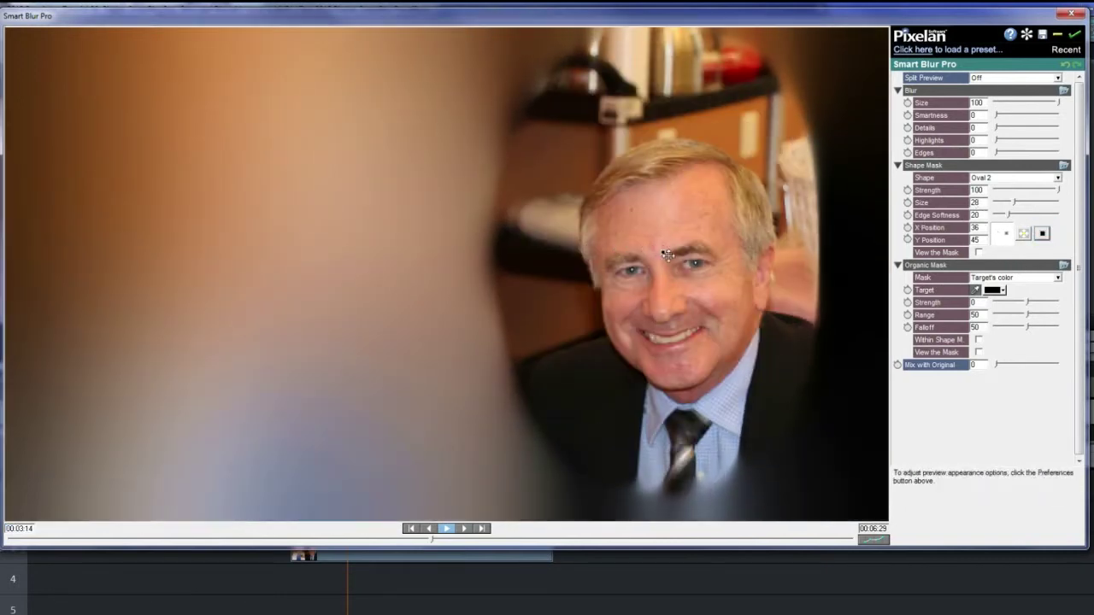
drag(668, 255, 672, 276)
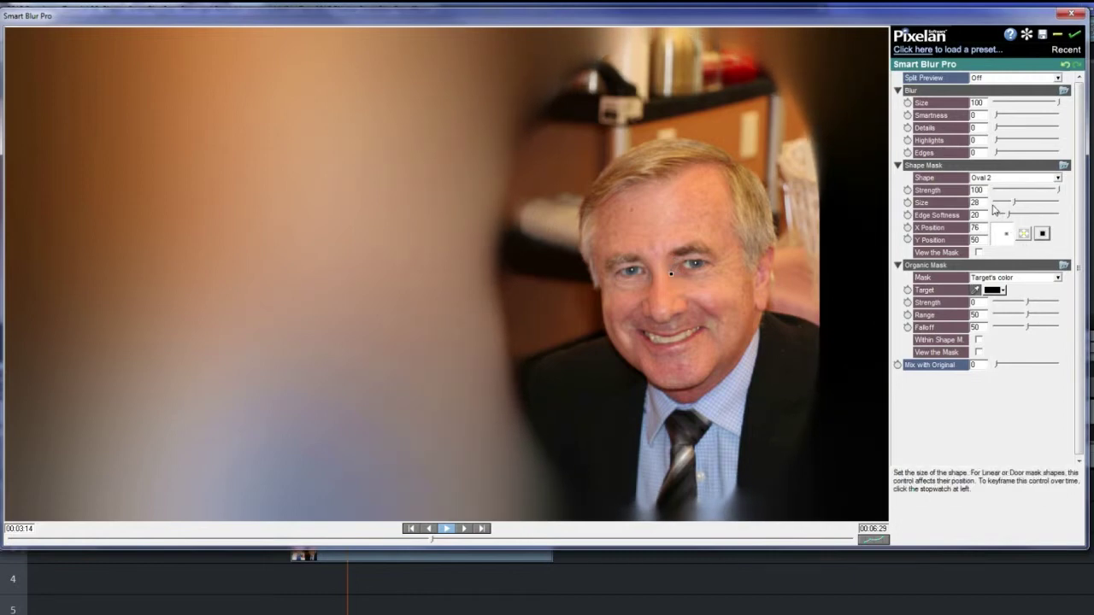
Reduce the man's oval mask to Size 22, check it in the mask view, and apply the effect
drag(1014, 205, 1010, 205)
click(979, 253)
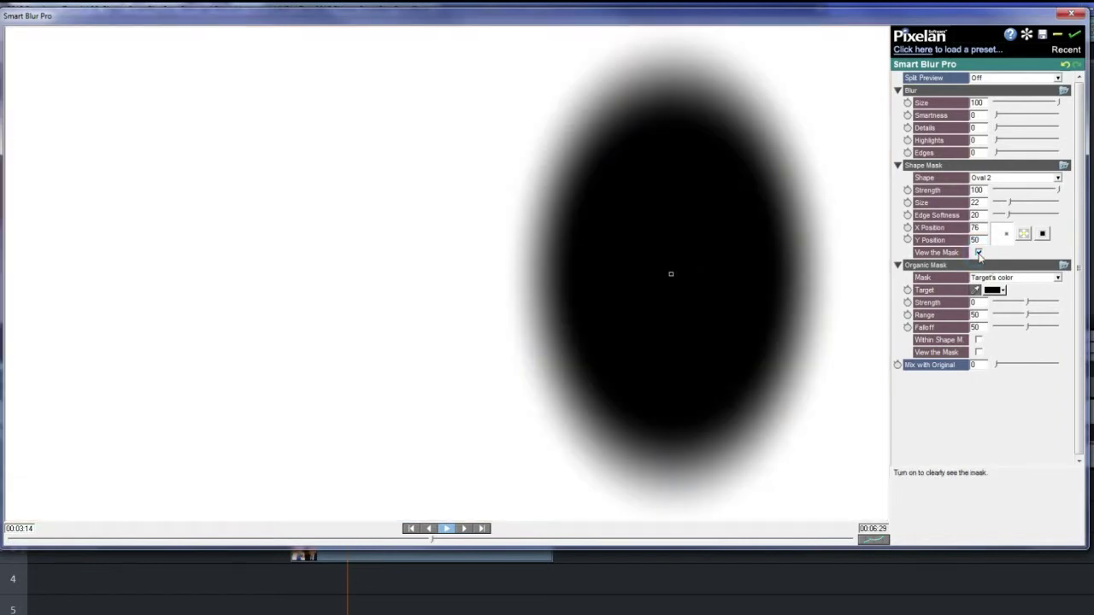
click(979, 253)
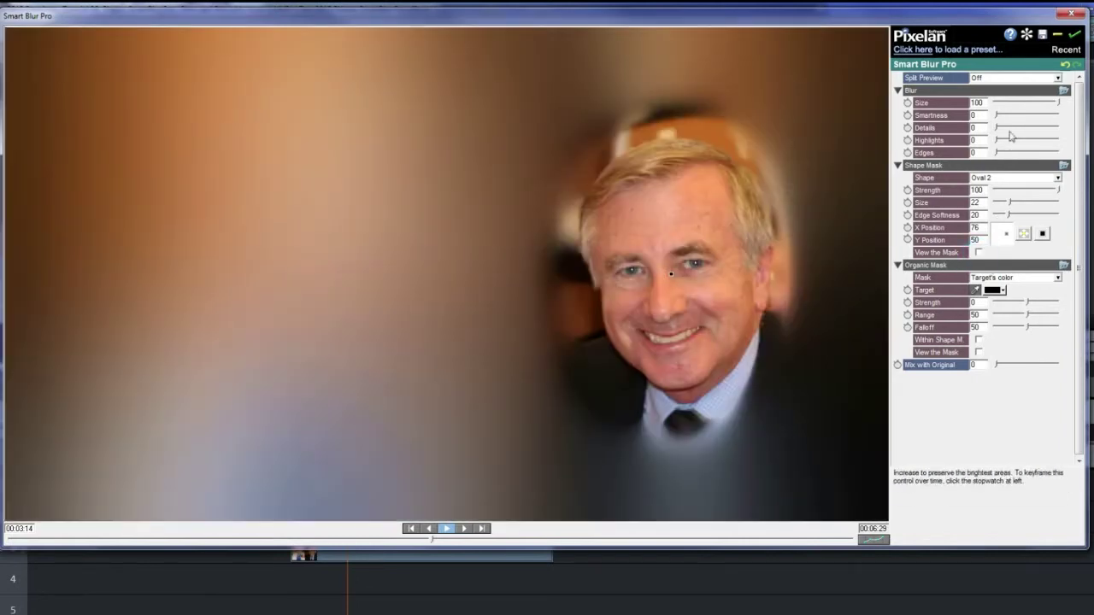
click(1074, 34)
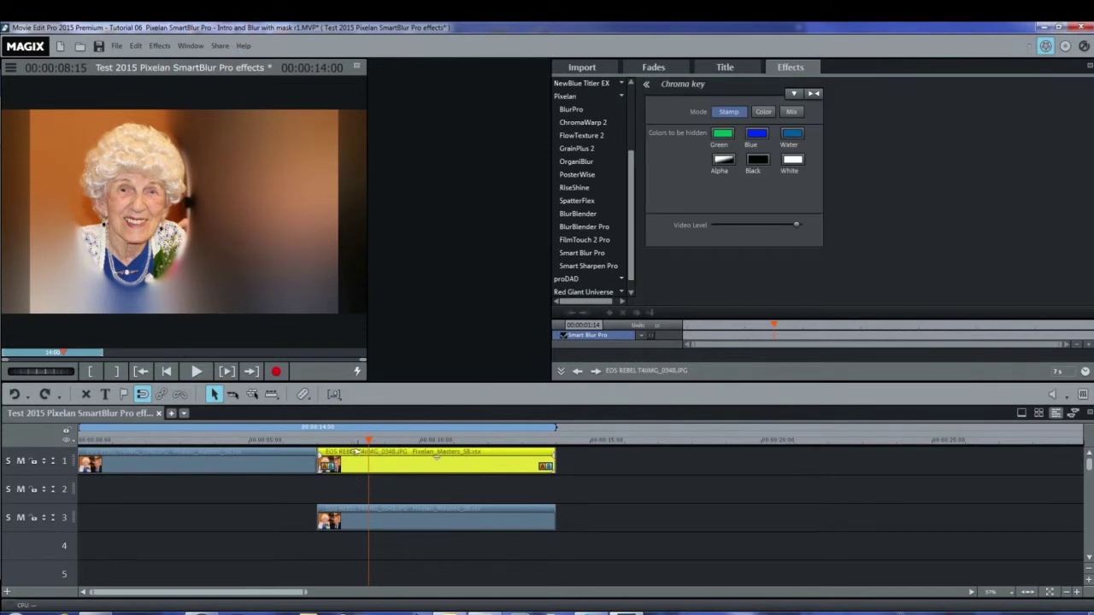
Solo track 1 to check its clip, turn solo off again, and select the clip on track 3
click(7, 462)
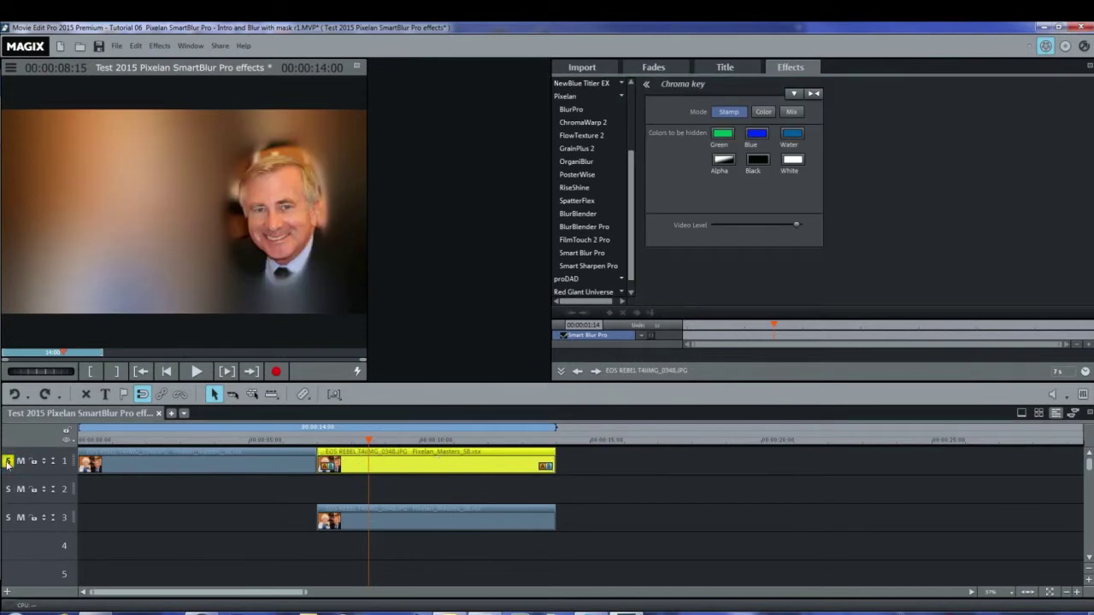
click(7, 462)
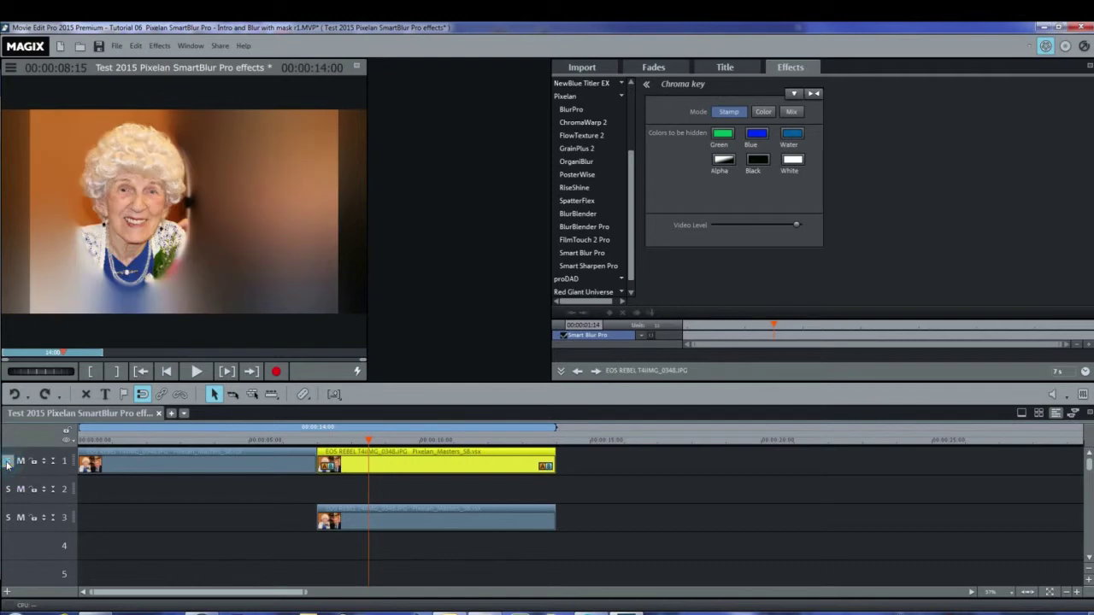
click(355, 518)
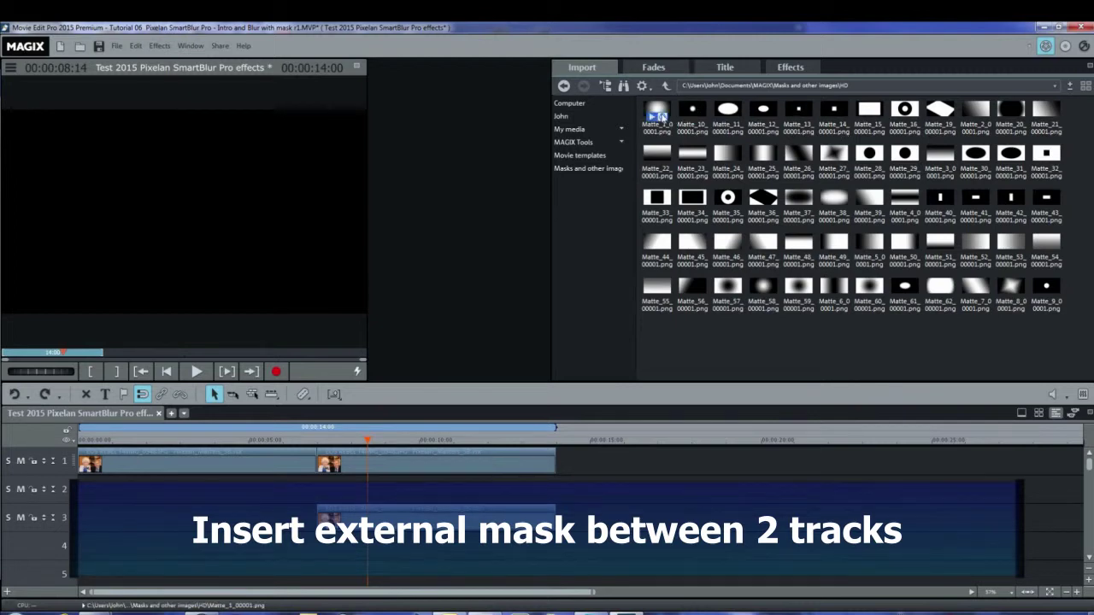
Place Matte_1_00001.png on track 2 between the two blurred clips and apply the Alpha chroma key to it
drag(656, 111, 361, 487)
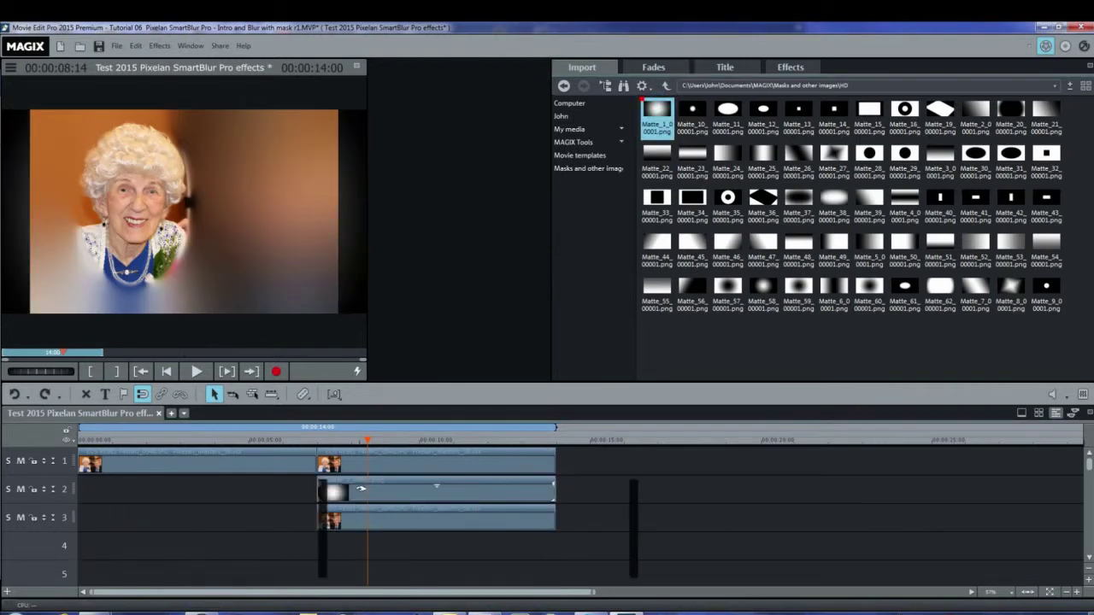
click(782, 68)
drag(630, 213, 627, 89)
click(580, 149)
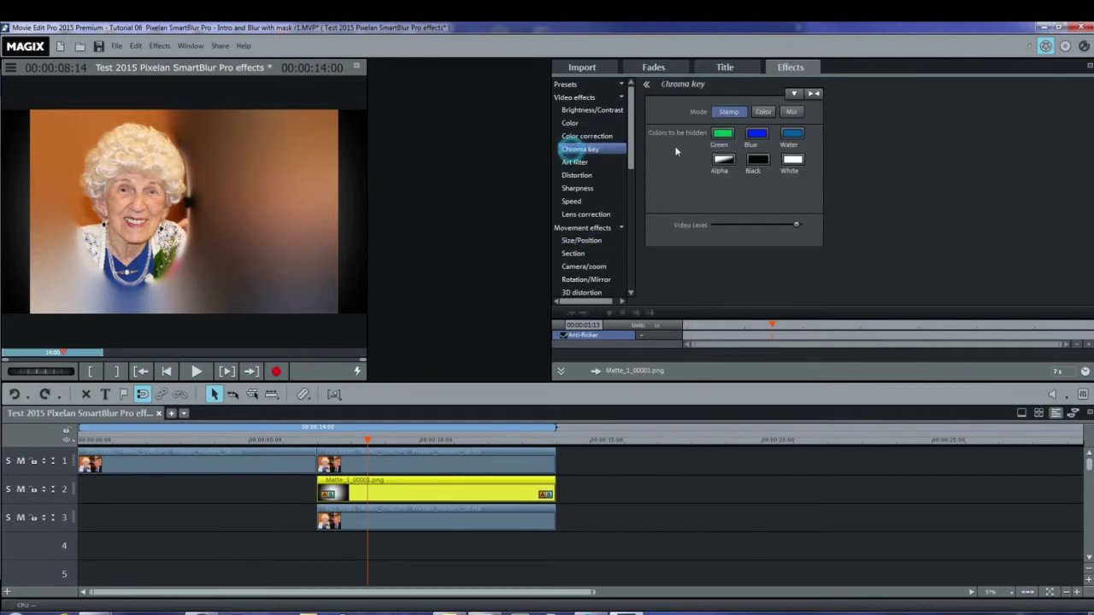
click(722, 160)
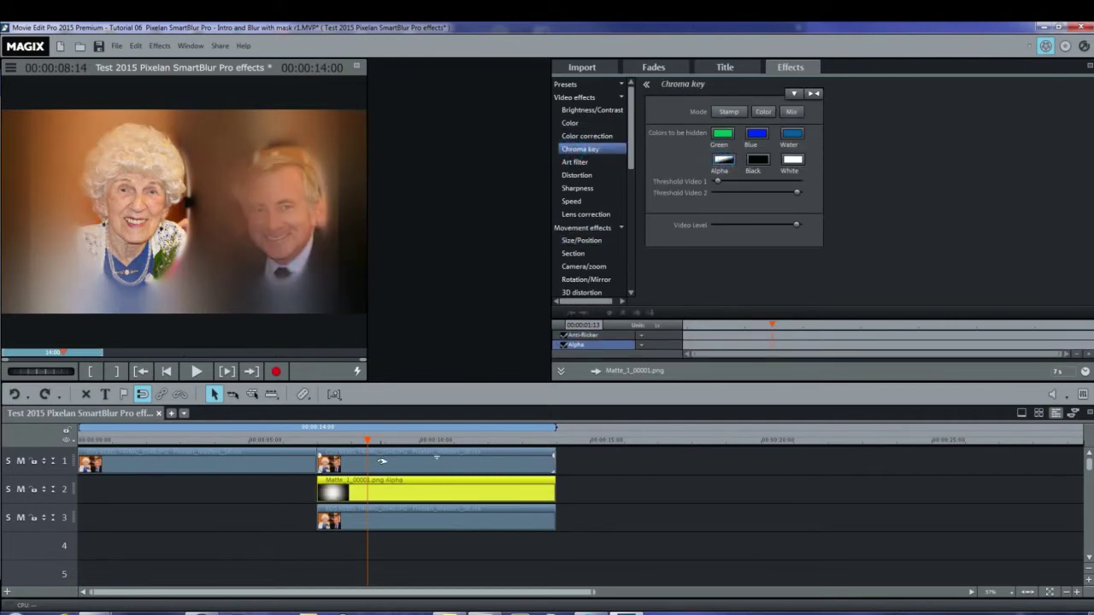
Use Size/Position to move the matte sideways until it is centred on the man's face, with Left at 504
click(582, 240)
drag(286, 216, 280, 214)
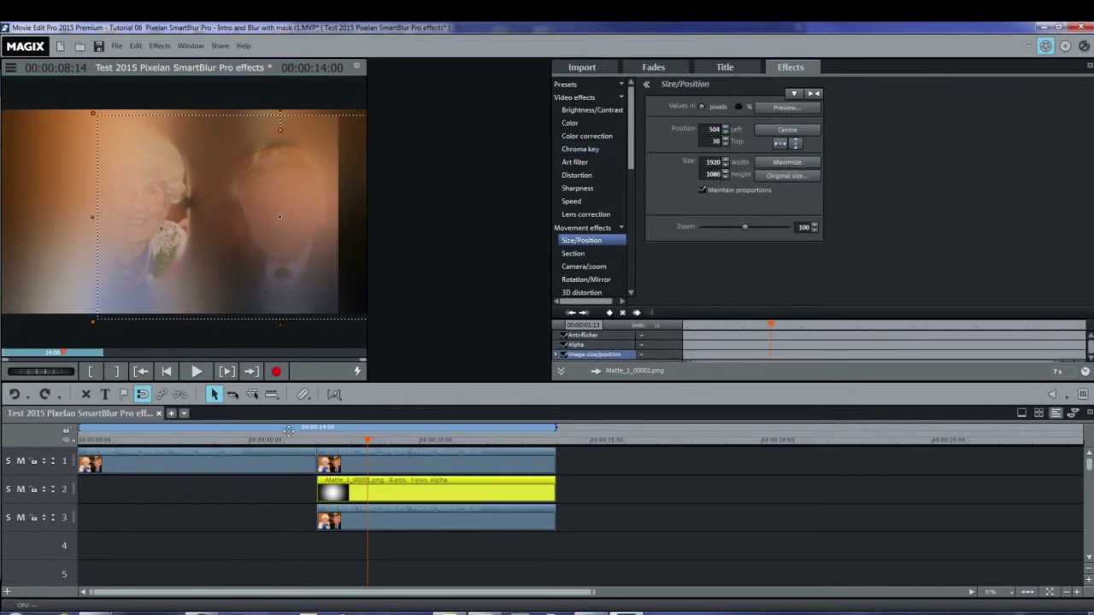
Invert the matte on track 2, shift it sideways to Left 525 over the man's face, and open its Chroma key settings
click(323, 484)
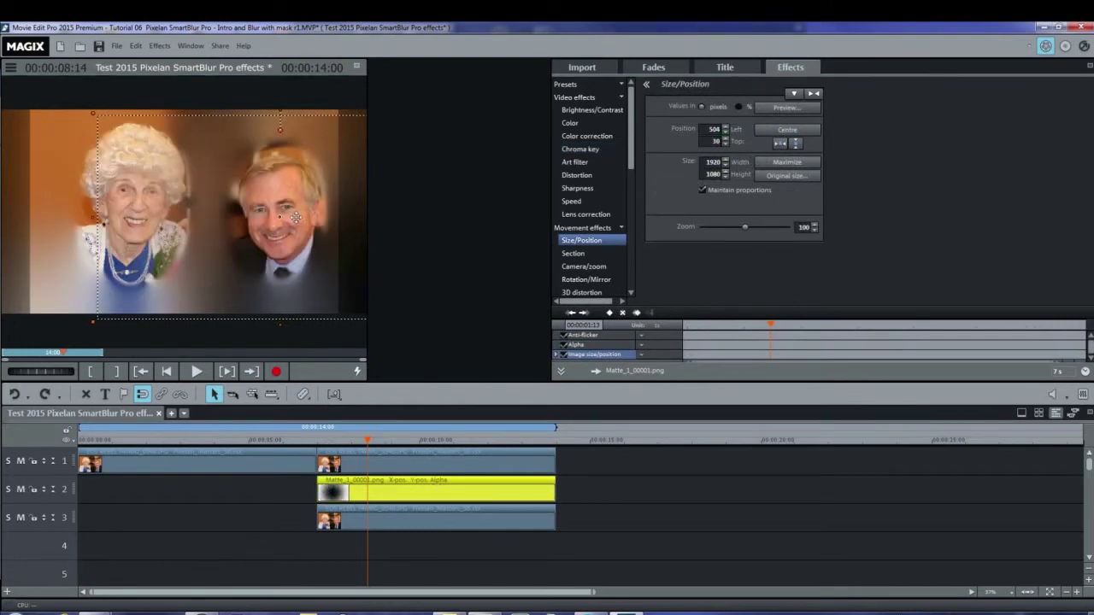
drag(278, 218, 281, 218)
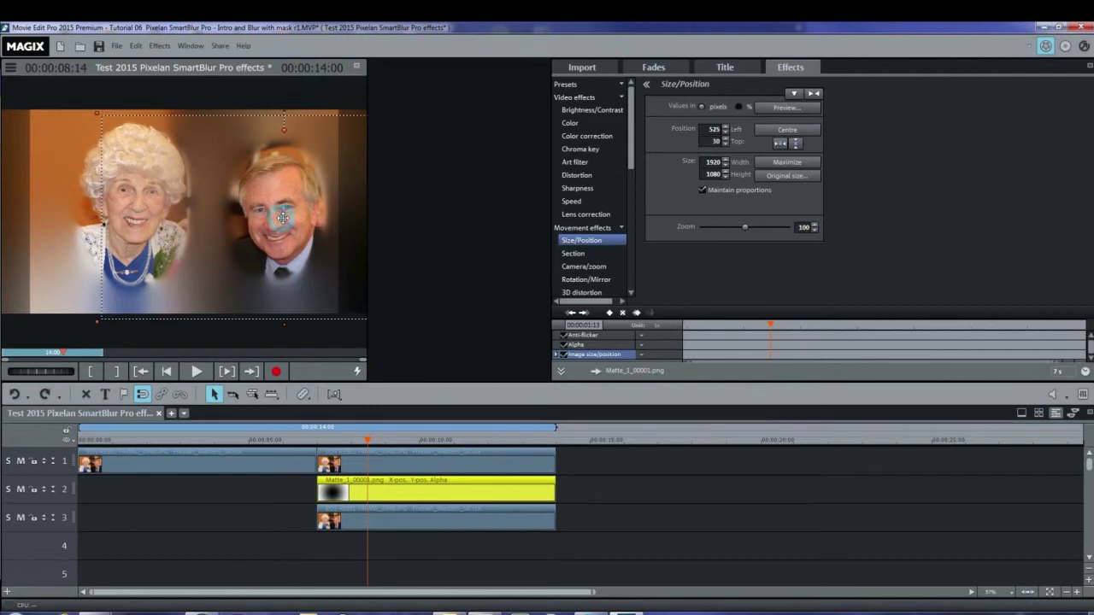
click(590, 149)
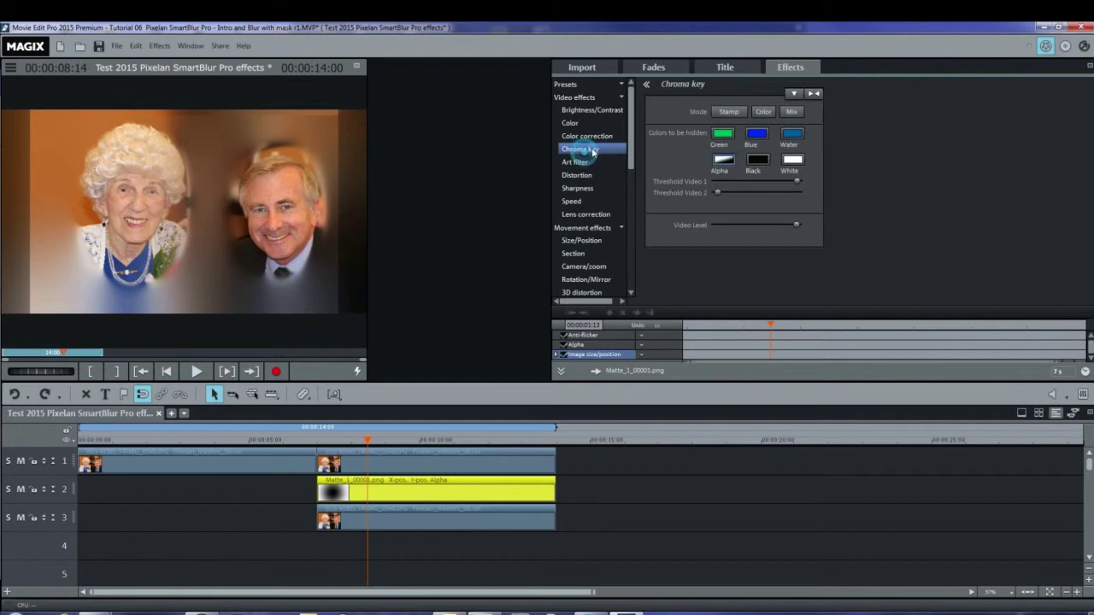
click(718, 194)
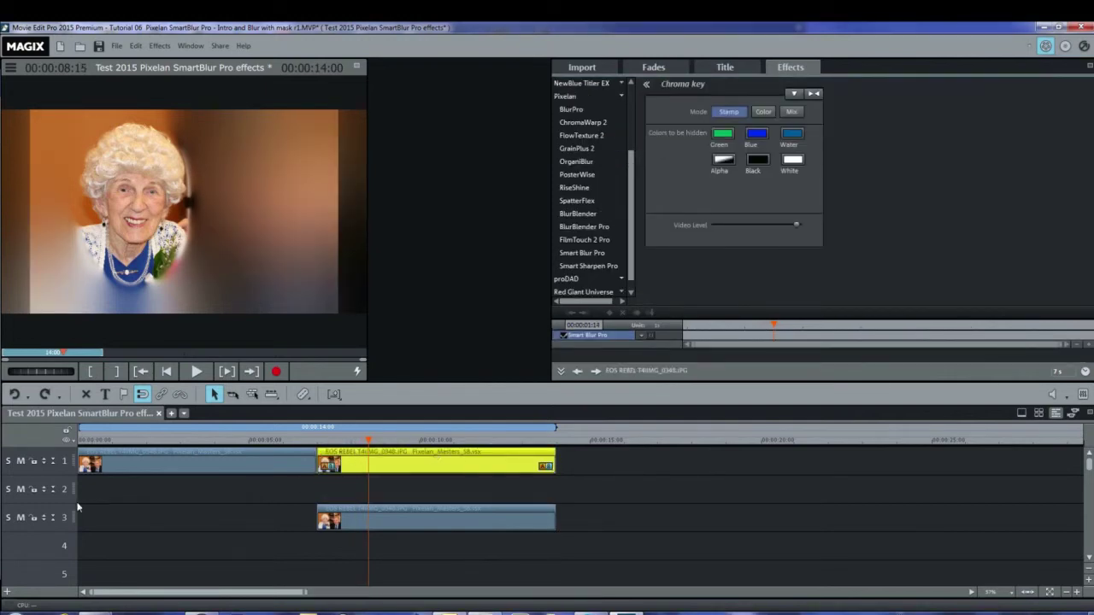
Solo track 1 to check its blurred clip, turn solo off, and copy the clip onto track 2
click(8, 462)
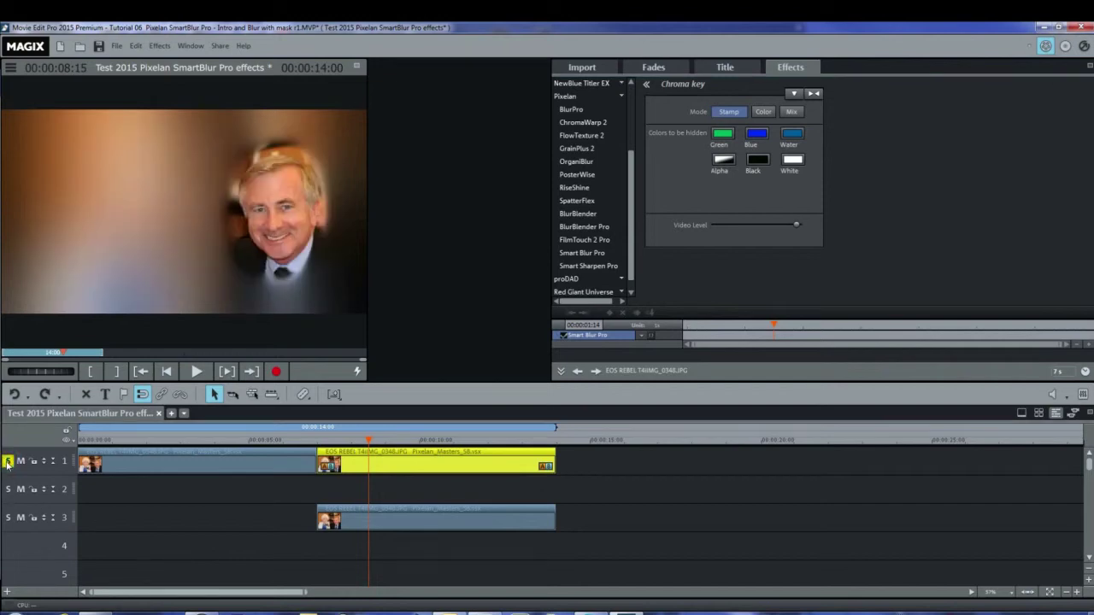
click(8, 461)
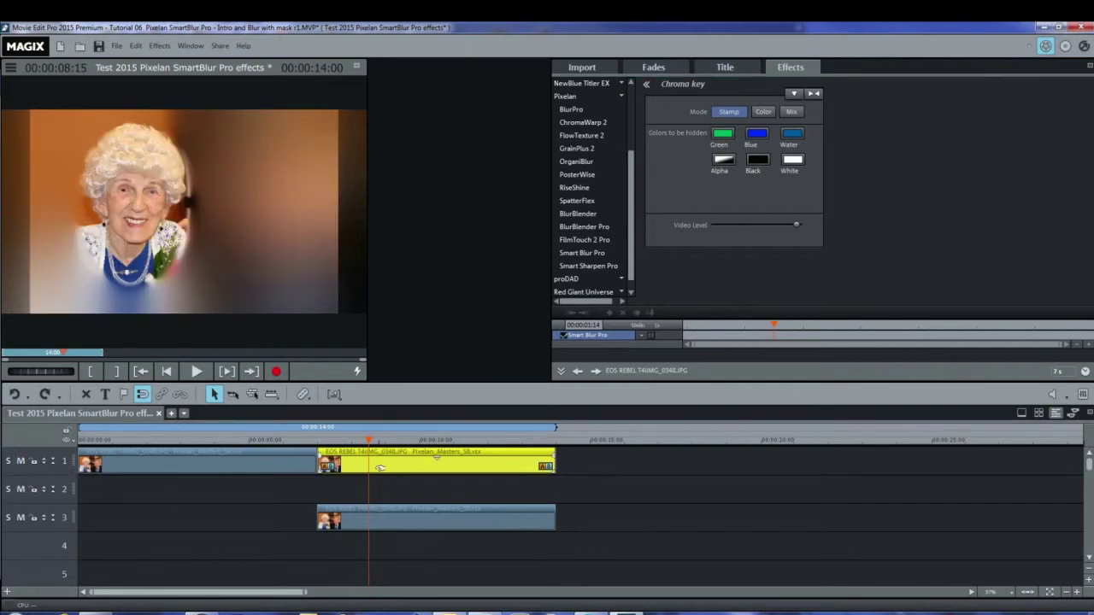
drag(380, 467, 378, 486)
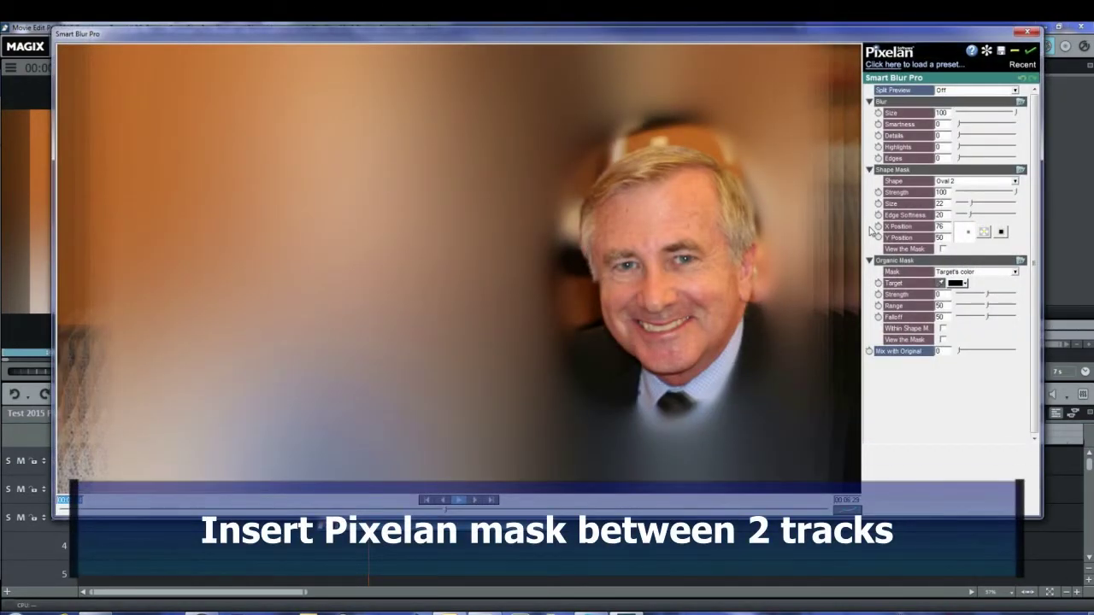
Turn on View the Mask for the track 2 copy's shape mask, apply the Alpha chroma key to it, and play back the result
click(944, 249)
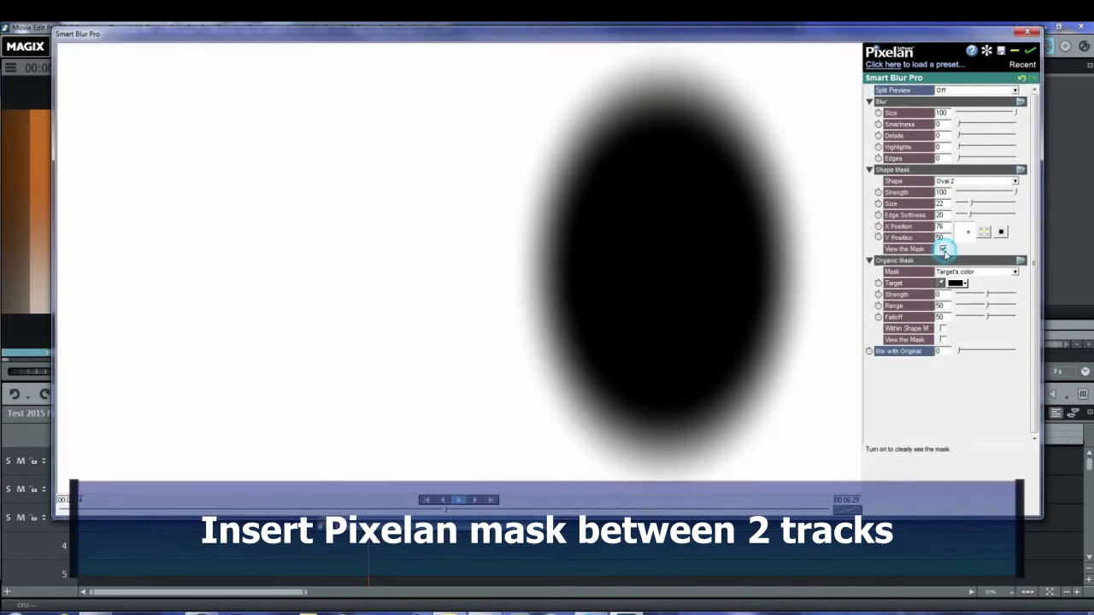
click(1028, 52)
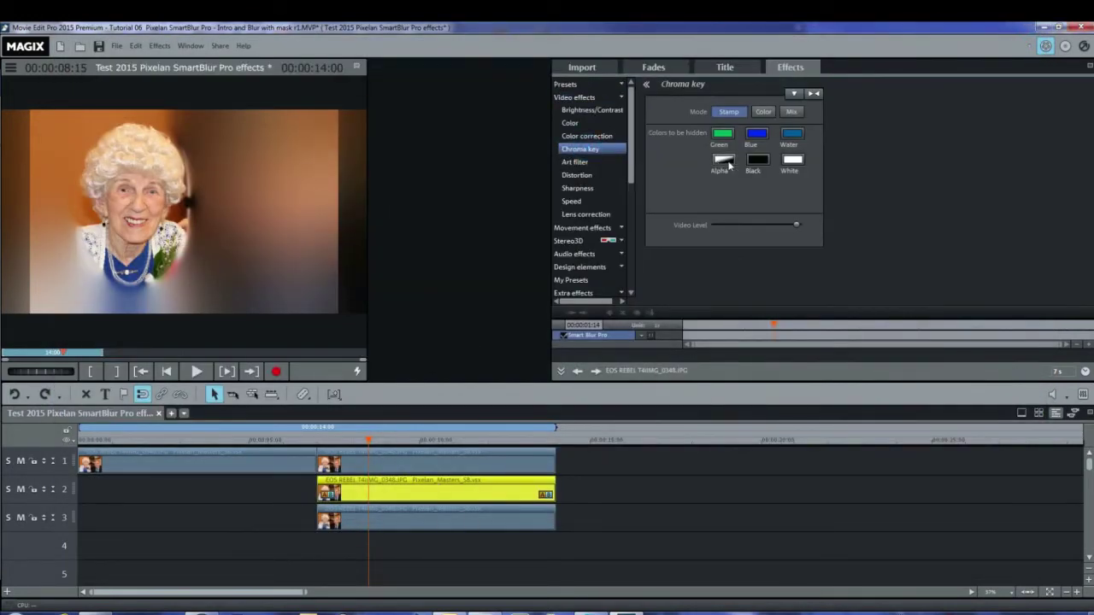
click(727, 163)
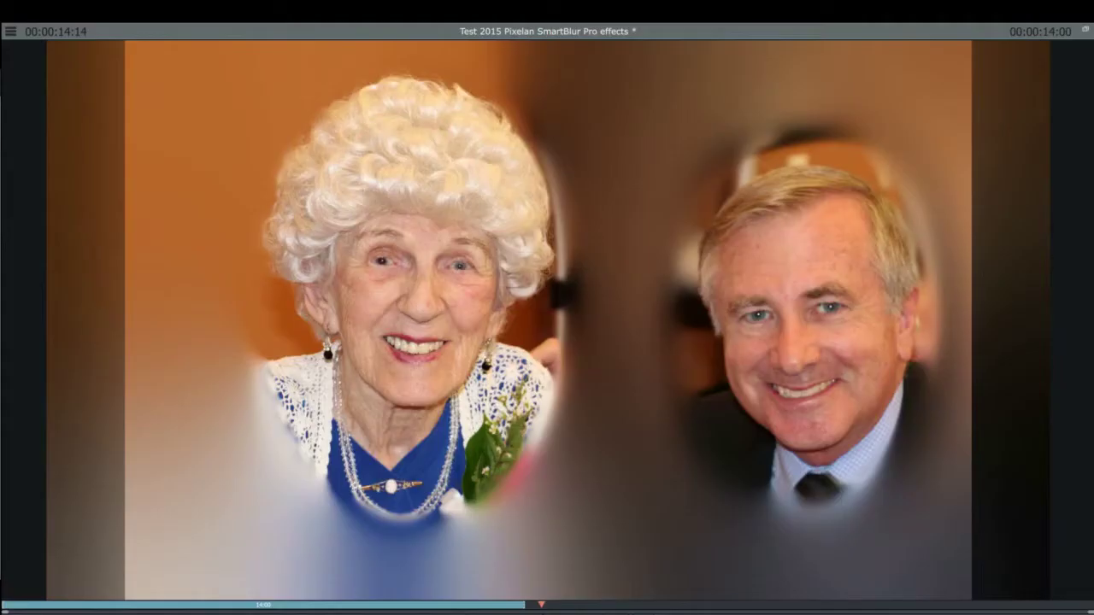
key(j)
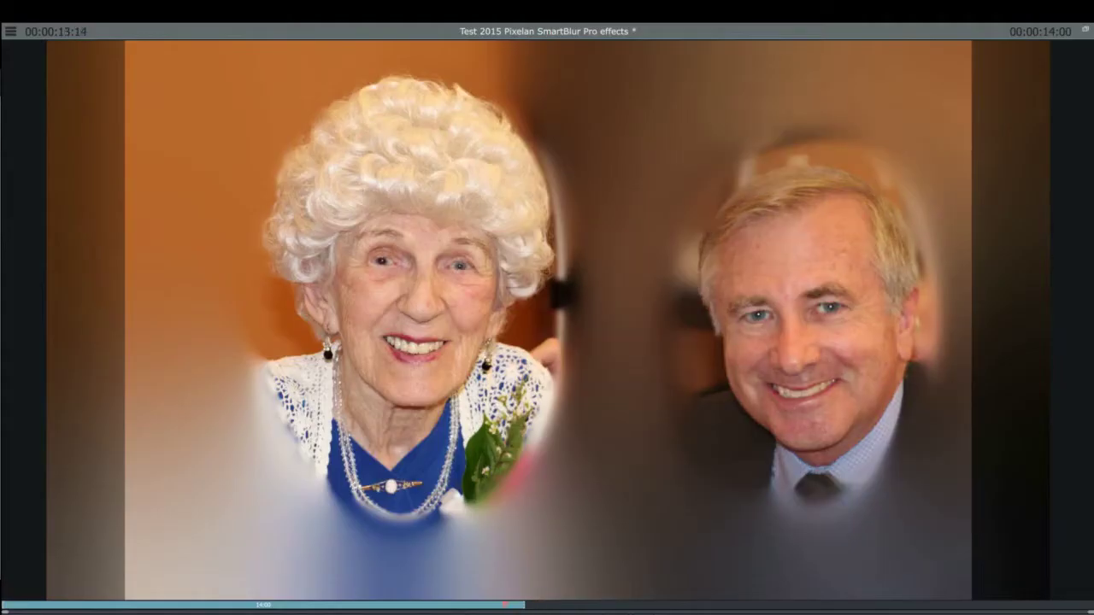
key(l)
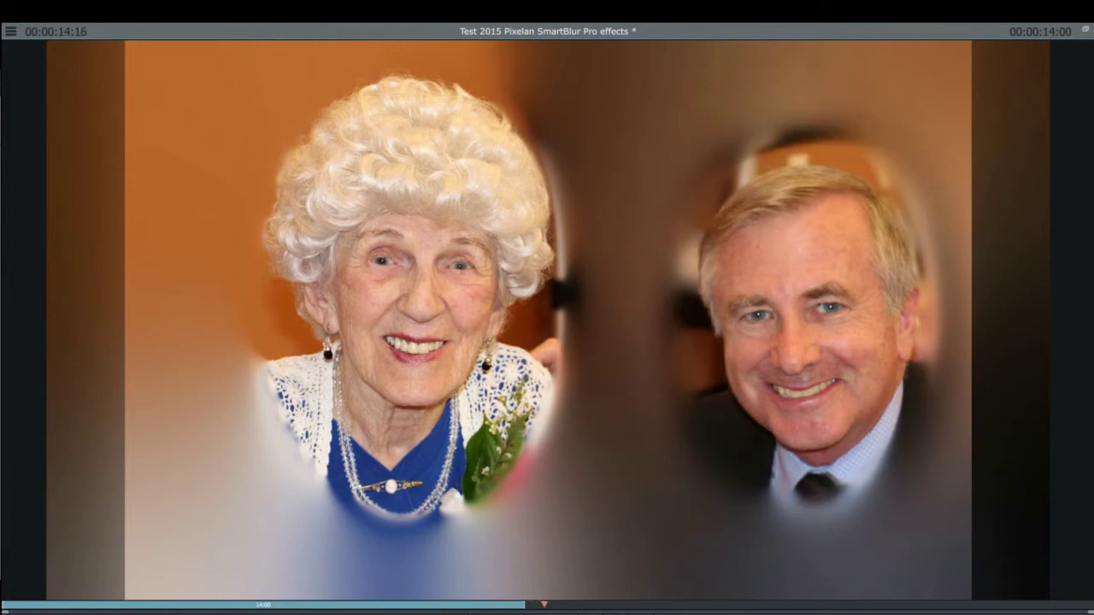